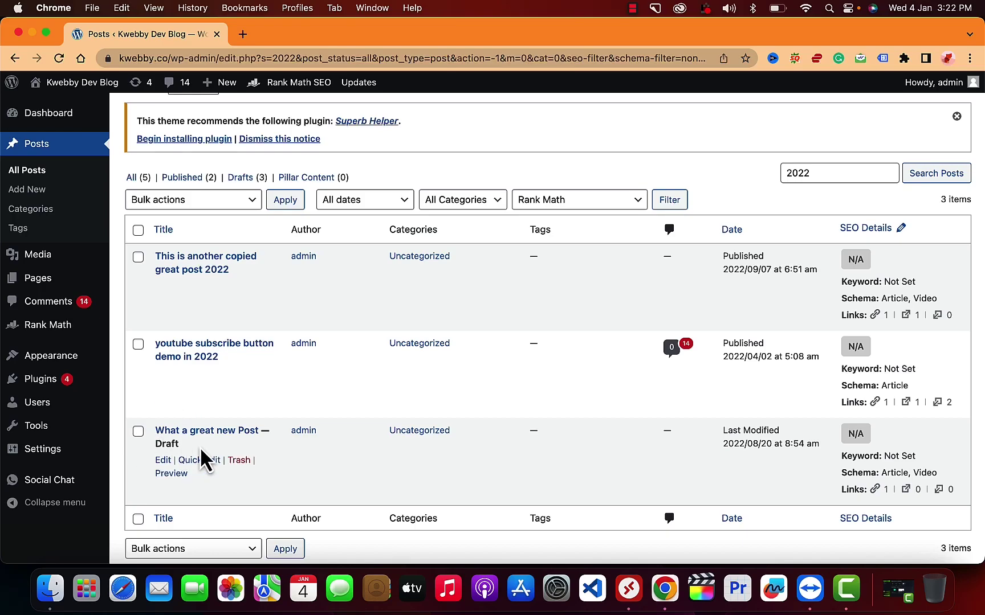
Step: Select the two posts ending in 2022 and apply the Edit Title bulk action
{"action": "left_click", "coordinate": [138, 345]}
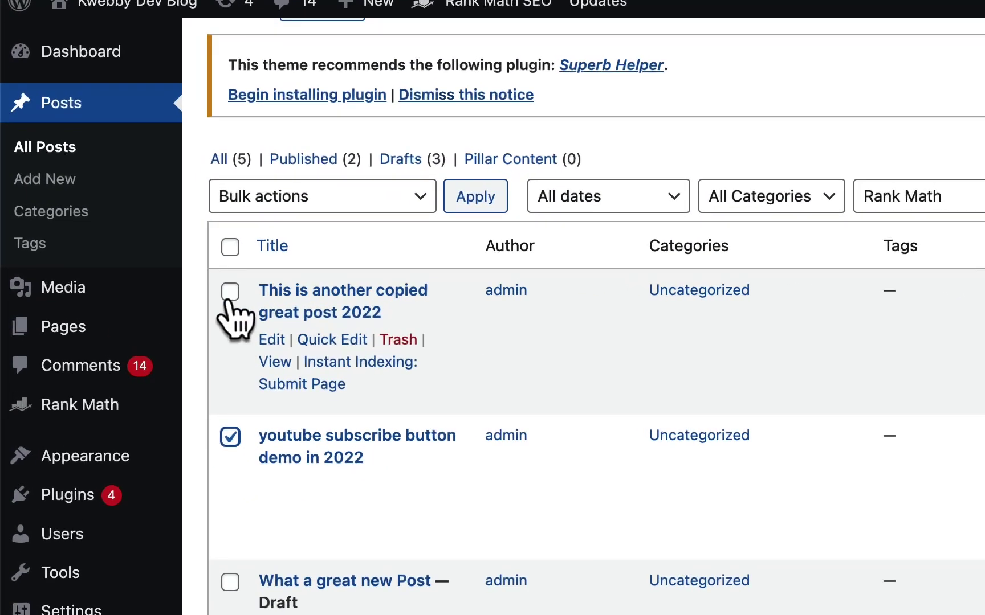
{"action": "left_click", "coordinate": [138, 257]}
{"action": "left_click", "coordinate": [340, 73]}
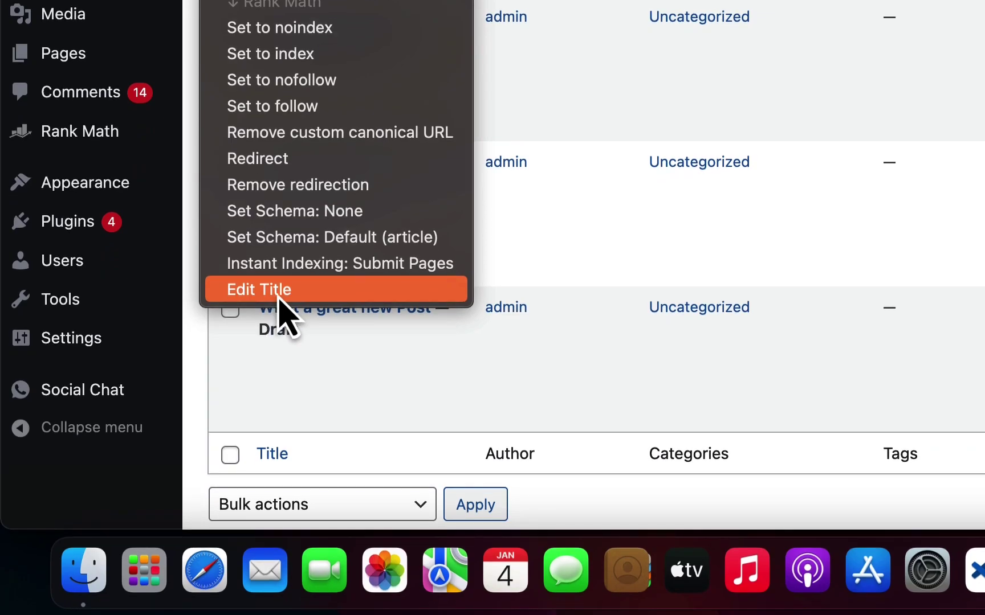
{"action": "left_click", "coordinate": [280, 299]}
{"action": "scroll", "coordinate": [521, 213], "scroll_direction": "up", "scroll_amount": 5}
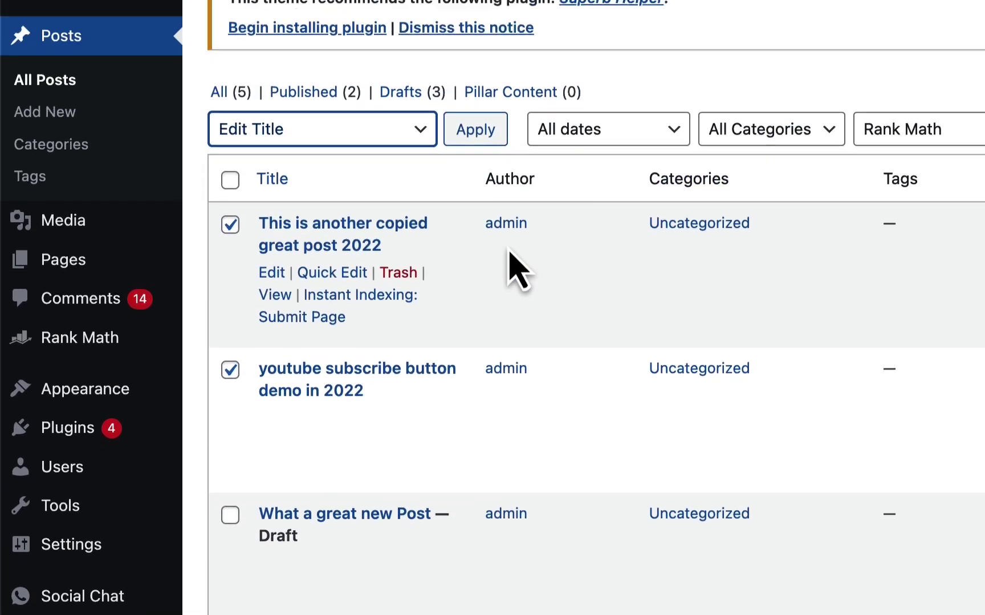
{"action": "scroll", "coordinate": [509, 264], "scroll_direction": "up", "scroll_amount": 5}
{"action": "left_click", "coordinate": [474, 336]}
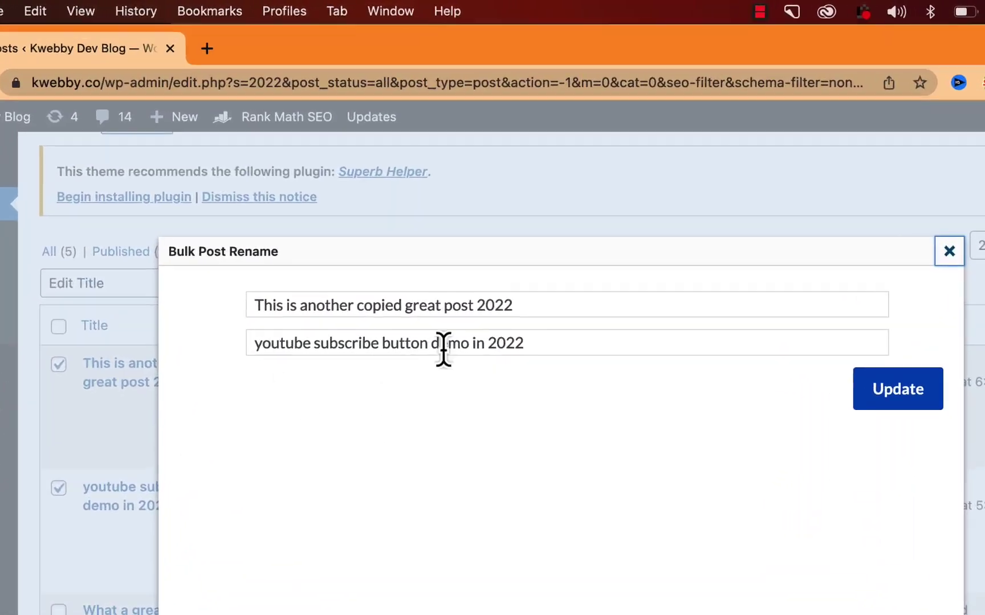
Step: Change the first title's year from 2022 to 2023 and delete the second title's last digit
{"action": "left_click", "coordinate": [530, 314]}
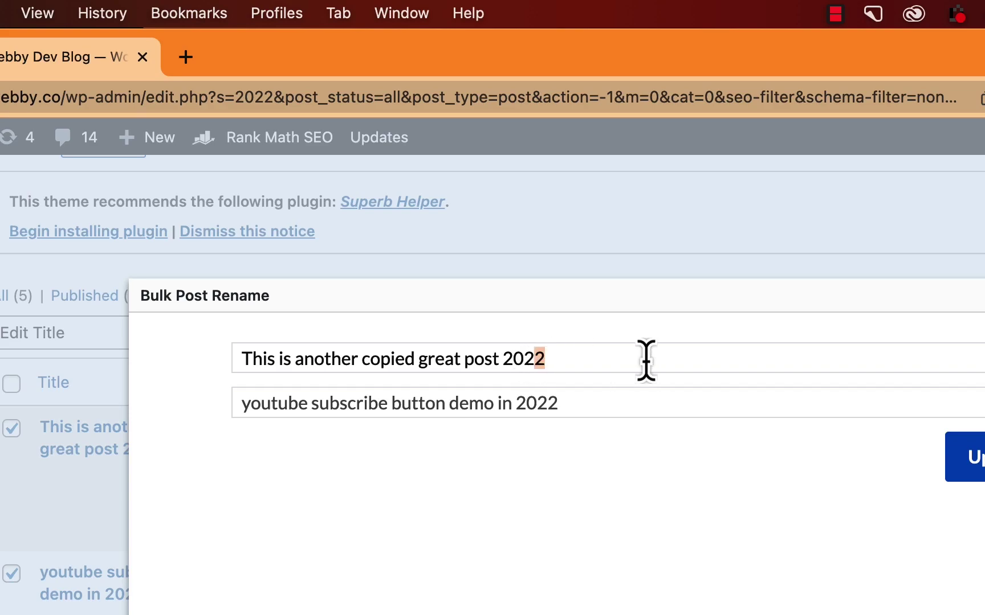
{"action": "type", "text": "3"}
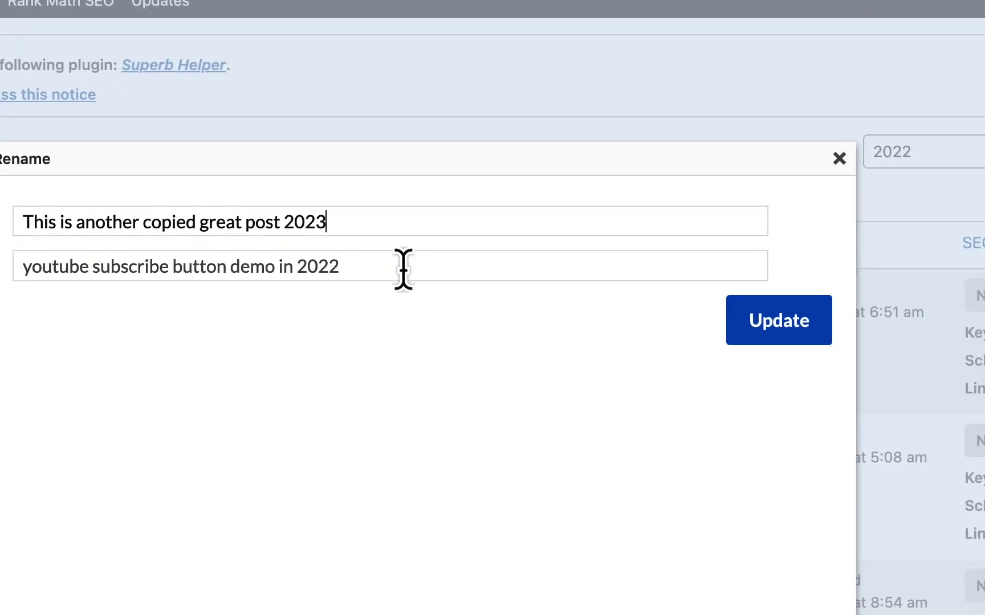
{"action": "left_click", "coordinate": [621, 403]}
{"action": "key", "text": "BackSpace"}
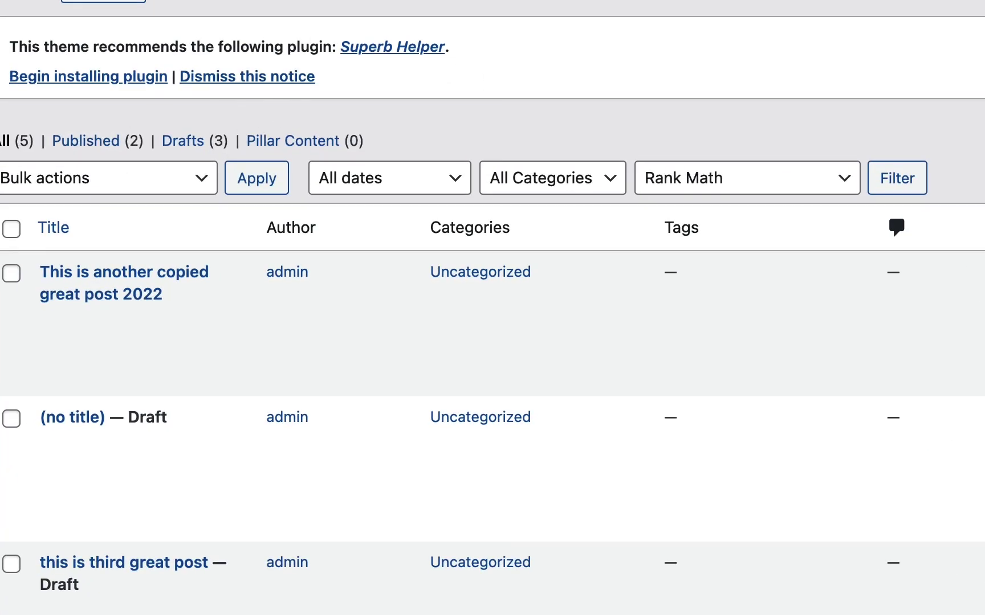
{"action": "mouse_move", "coordinate": [205, 293]}
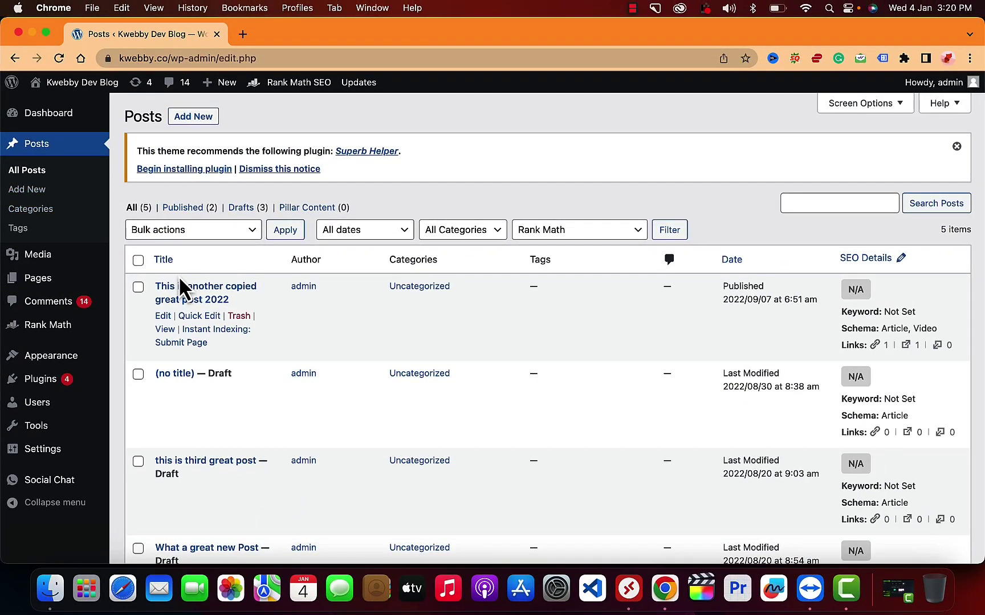
{"action": "scroll", "coordinate": [270, 287], "scroll_direction": "down", "scroll_amount": 3}
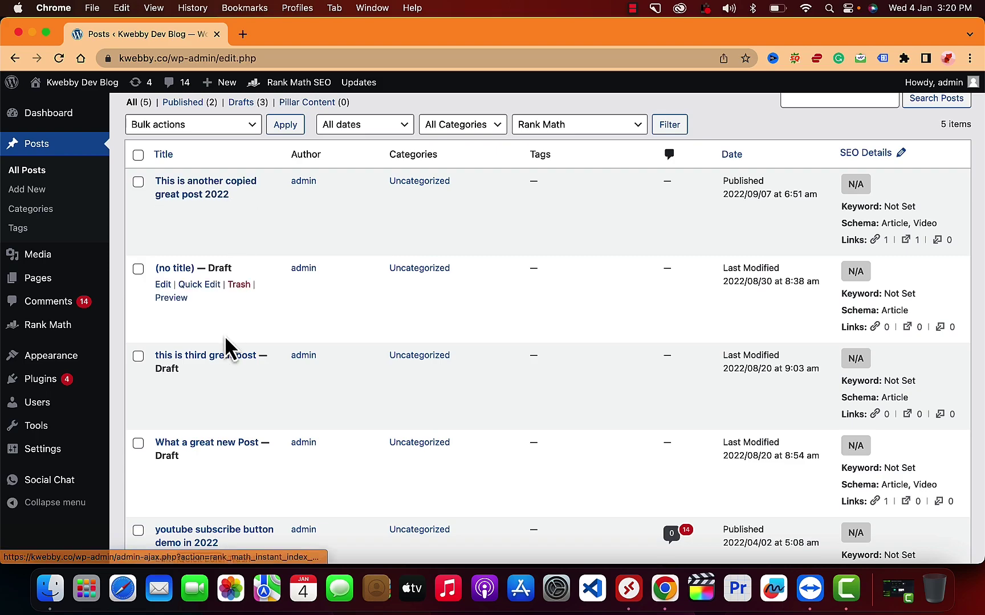
{"action": "scroll", "coordinate": [223, 344], "scroll_direction": "down", "scroll_amount": 5}
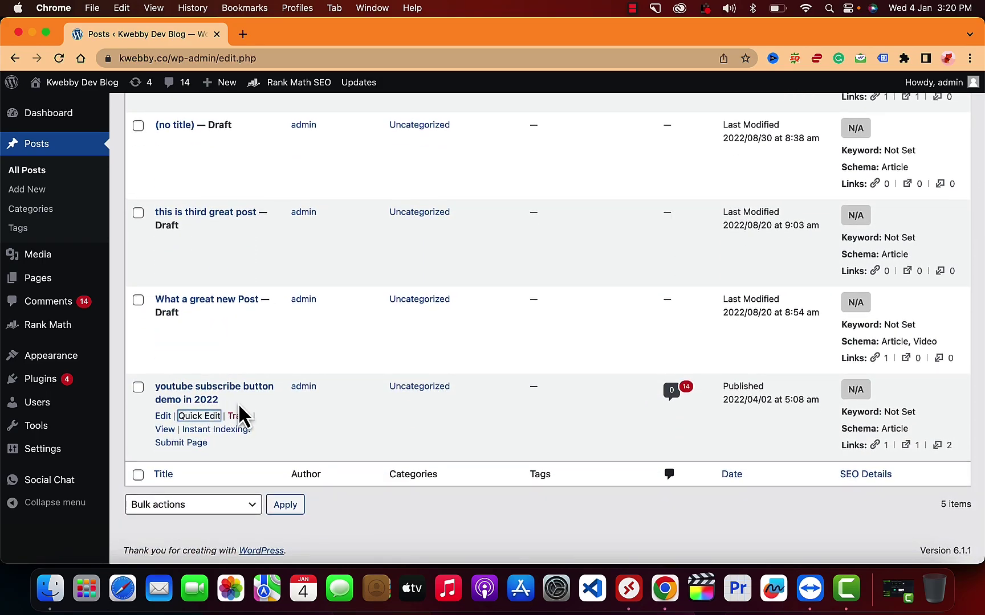
{"action": "scroll", "coordinate": [287, 310], "scroll_direction": "up", "scroll_amount": 5}
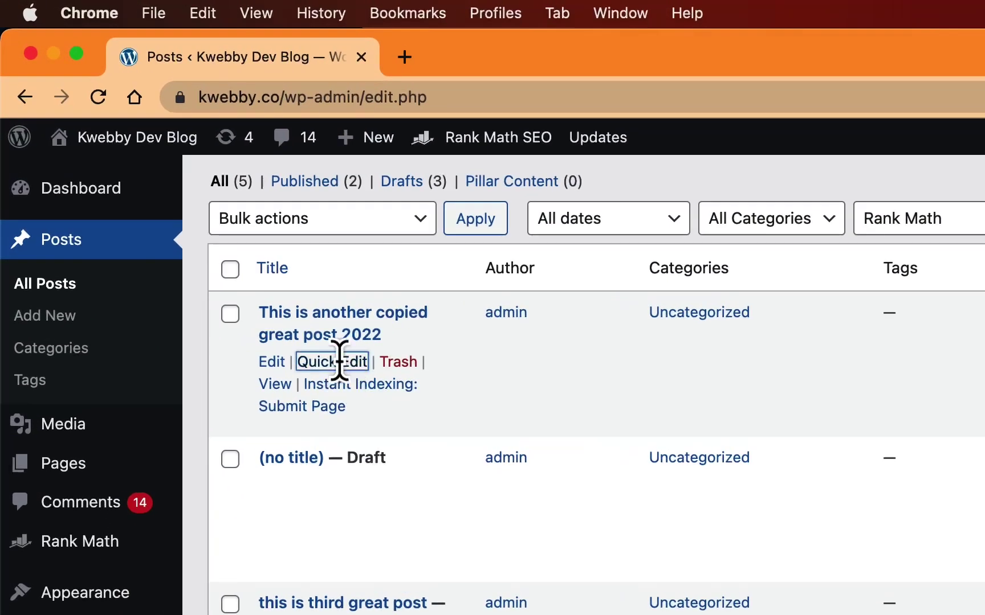
{"action": "left_click", "coordinate": [196, 214]}
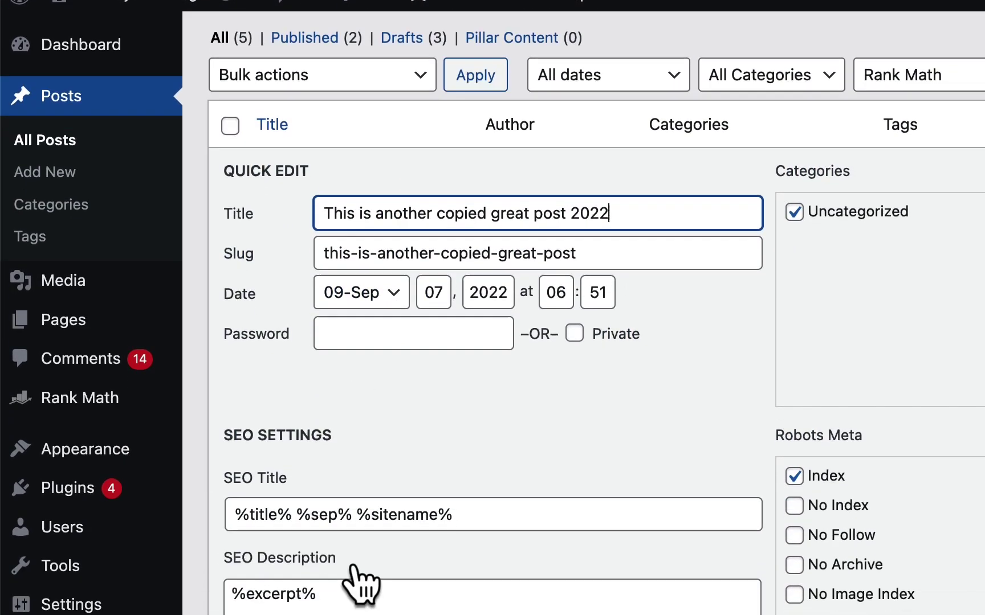
{"action": "scroll", "coordinate": [357, 578], "scroll_direction": "down", "scroll_amount": 5}
{"action": "left_click", "coordinate": [344, 440]}
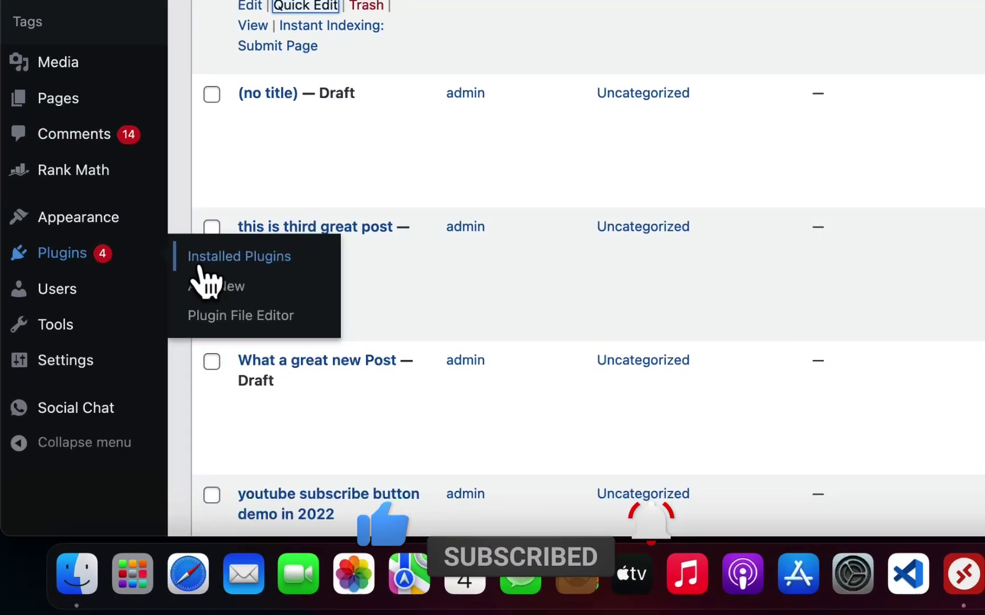
Step: Search Add New plugins for 'bulk edit titles' and scroll down to Bulk Edit Post Titles
{"action": "left_click", "coordinate": [147, 391]}
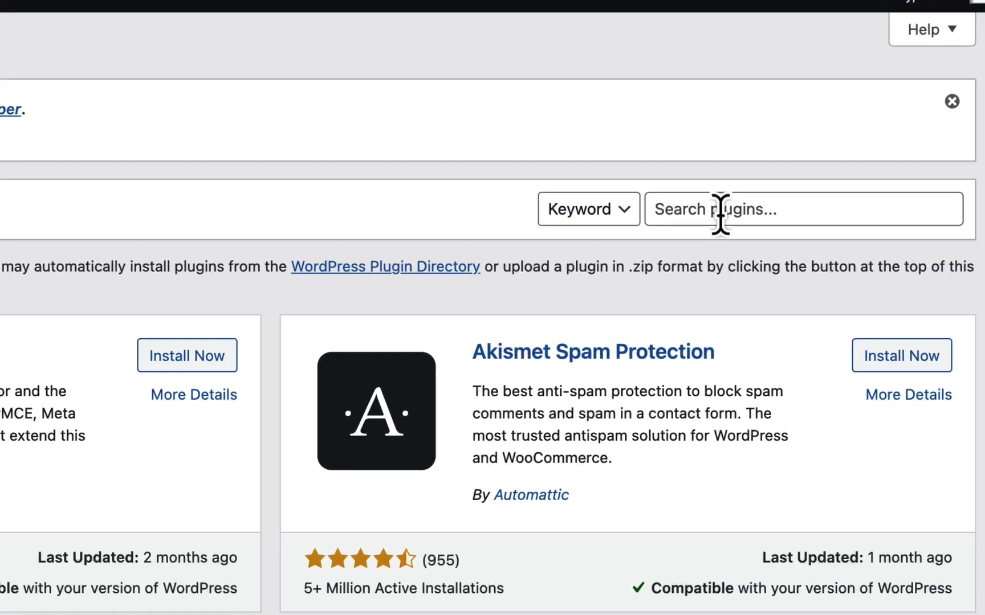
{"action": "left_click", "coordinate": [705, 221]}
{"action": "type", "text": "b"}
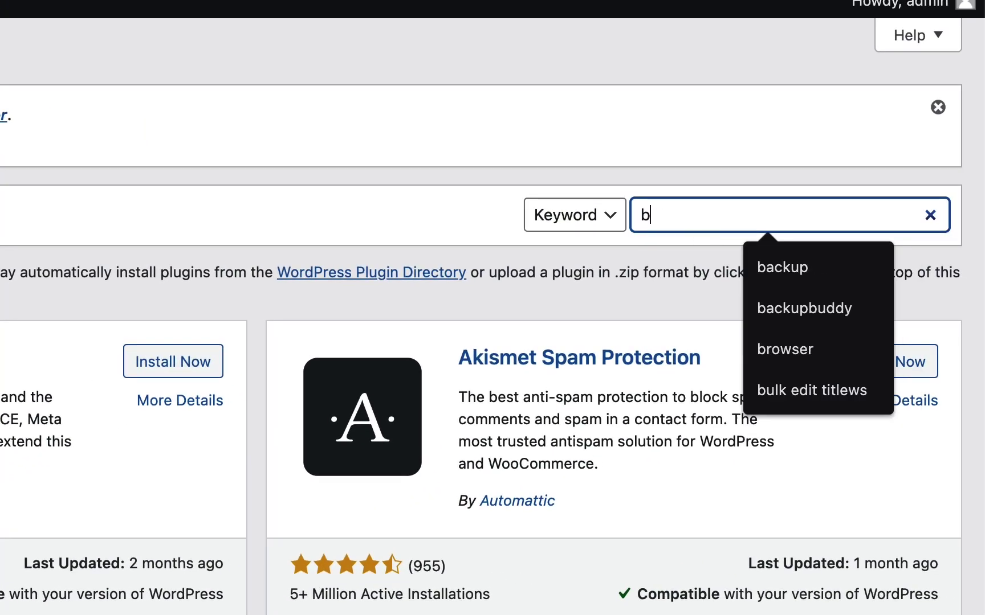
{"action": "type", "text": "ulk edit tit"}
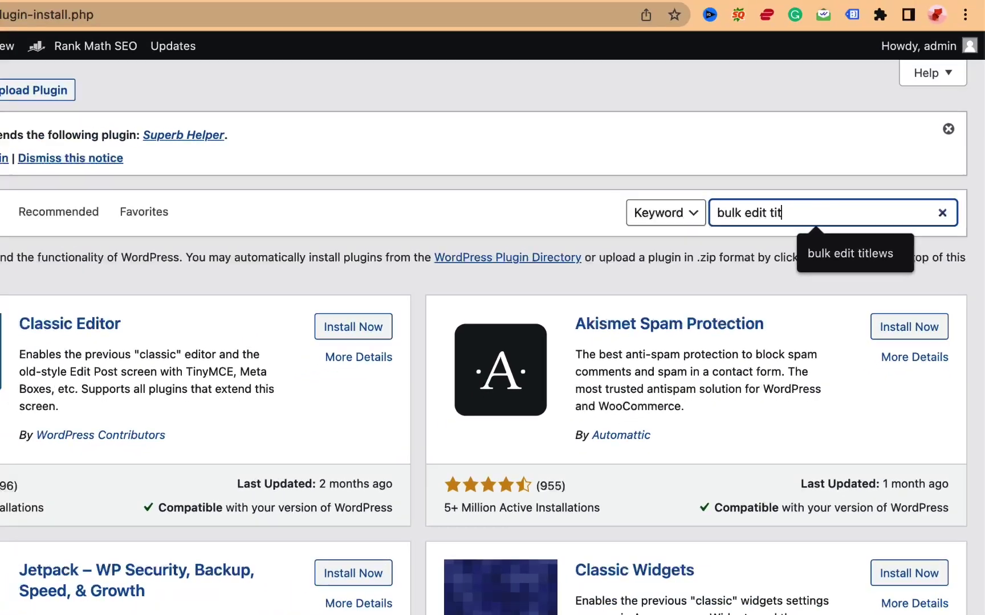
{"action": "type", "text": "les"}
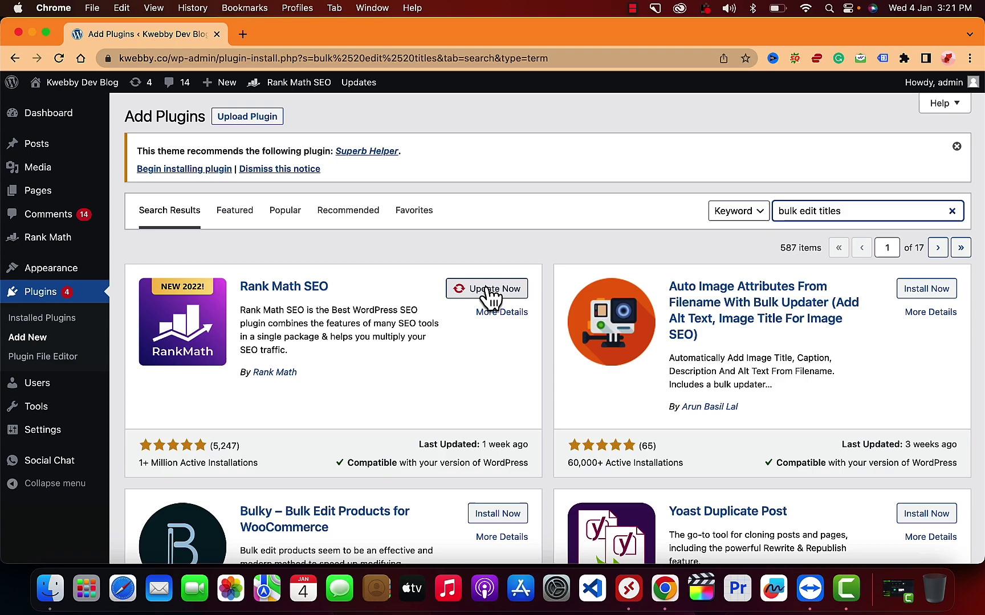
{"action": "scroll", "coordinate": [431, 401], "scroll_direction": "down", "scroll_amount": 3}
{"action": "scroll", "coordinate": [431, 400], "scroll_direction": "down", "scroll_amount": 3}
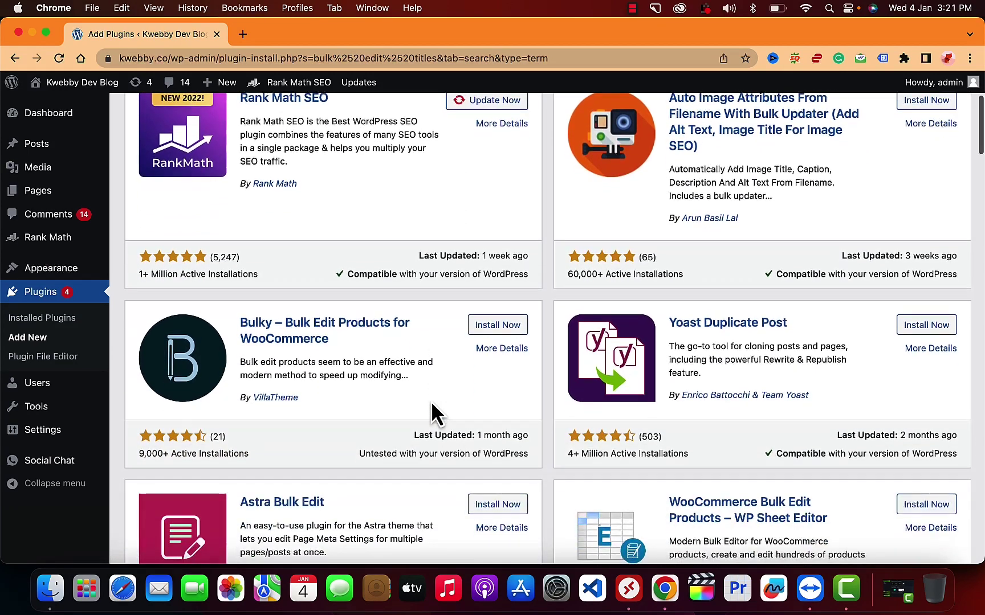
{"action": "scroll", "coordinate": [431, 401], "scroll_direction": "down", "scroll_amount": 3}
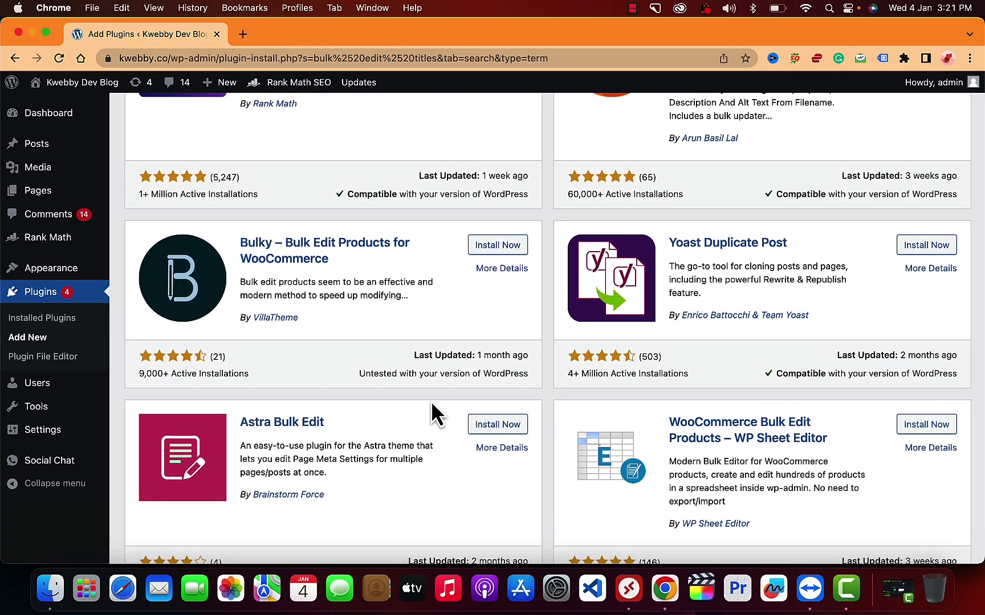
{"action": "scroll", "coordinate": [430, 401], "scroll_direction": "down", "scroll_amount": 3}
{"action": "scroll", "coordinate": [431, 401], "scroll_direction": "down", "scroll_amount": 2}
{"action": "scroll", "coordinate": [431, 401], "scroll_direction": "down", "scroll_amount": 5}
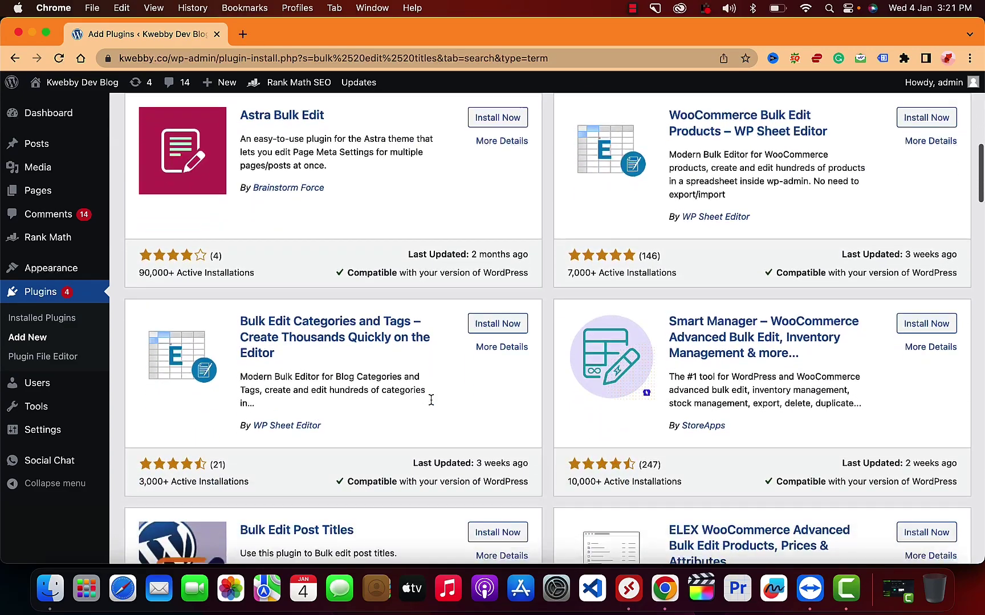
{"action": "scroll", "coordinate": [431, 400], "scroll_direction": "down", "scroll_amount": 5}
{"action": "scroll", "coordinate": [431, 401], "scroll_direction": "down", "scroll_amount": 2}
{"action": "scroll", "coordinate": [431, 400], "scroll_direction": "down", "scroll_amount": 2}
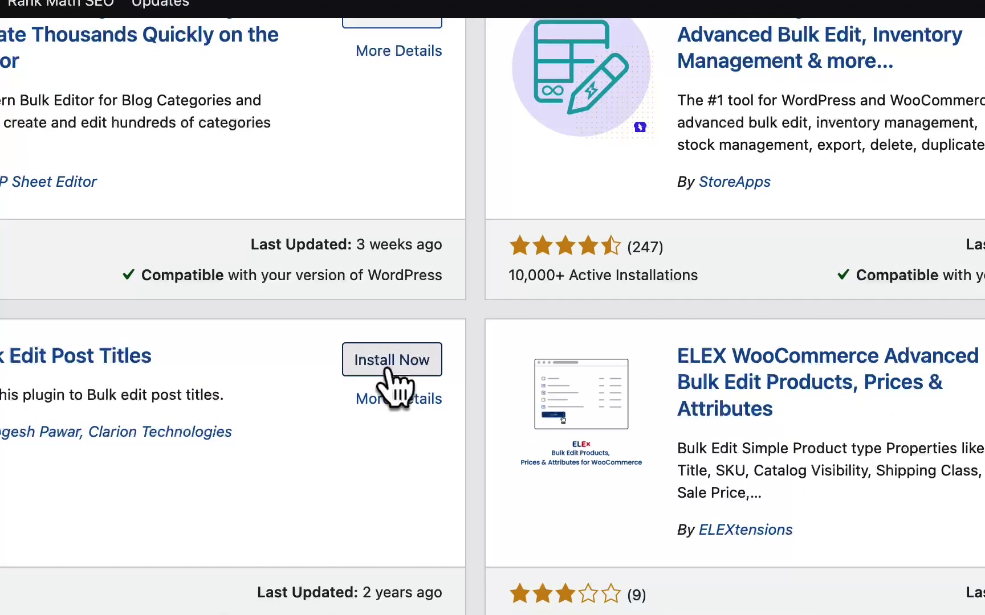
Step: Install the Bulk Edit Post Titles plugin
{"action": "left_click", "coordinate": [394, 381]}
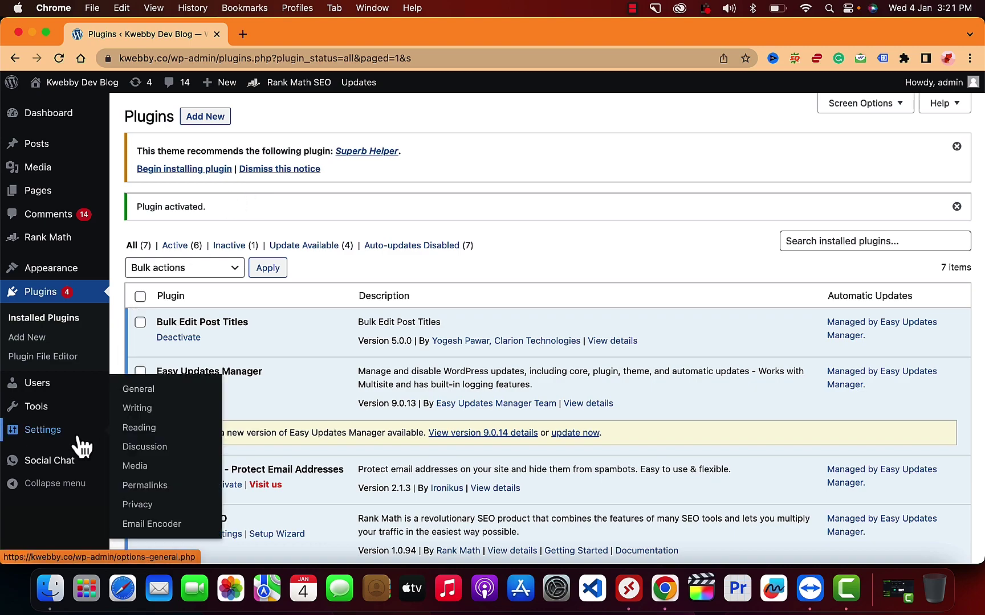
{"action": "mouse_move", "coordinate": [57, 285]}
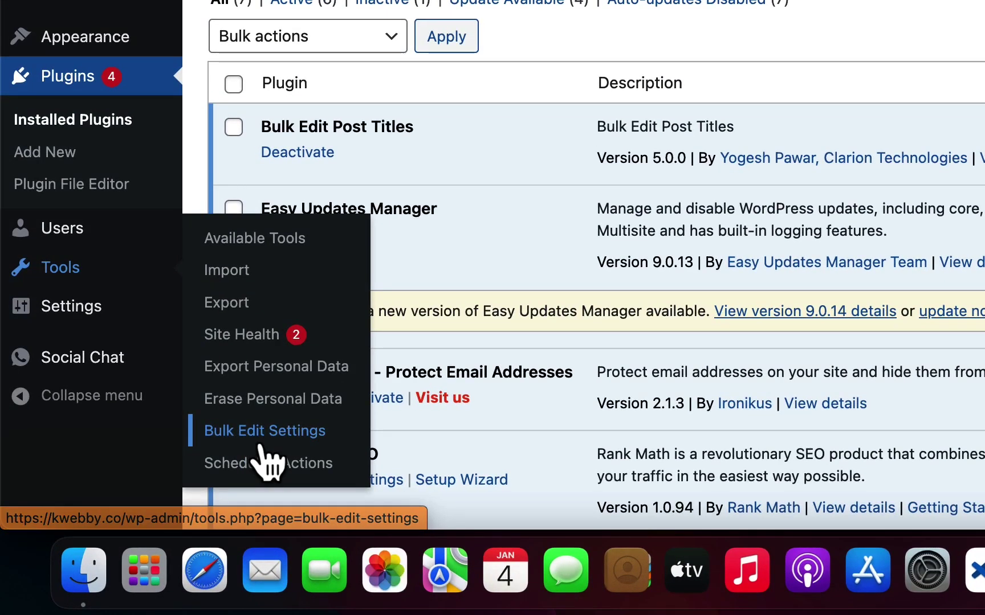
Step: Save Tools > Bulk Edit Settings with Post and Page enabled, confirming with OK
{"action": "left_click", "coordinate": [262, 447]}
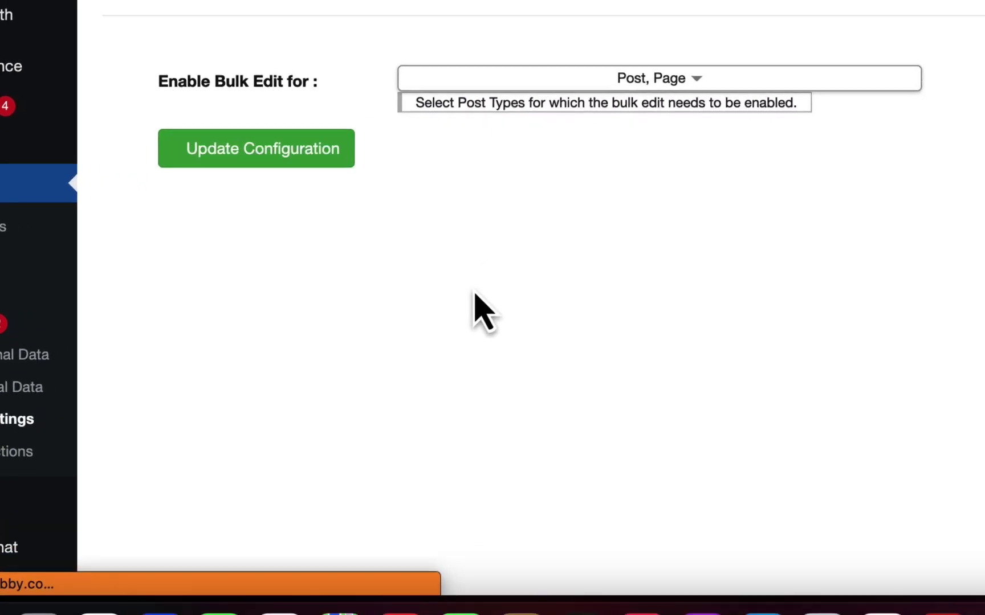
{"action": "left_click", "coordinate": [408, 273]}
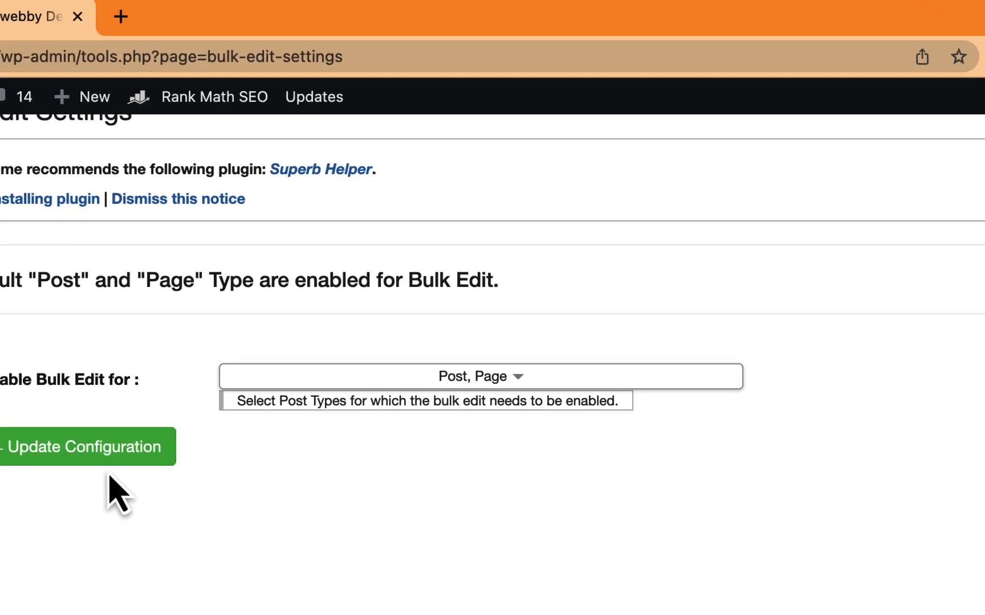
{"action": "left_click", "coordinate": [171, 494]}
{"action": "left_click", "coordinate": [807, 259]}
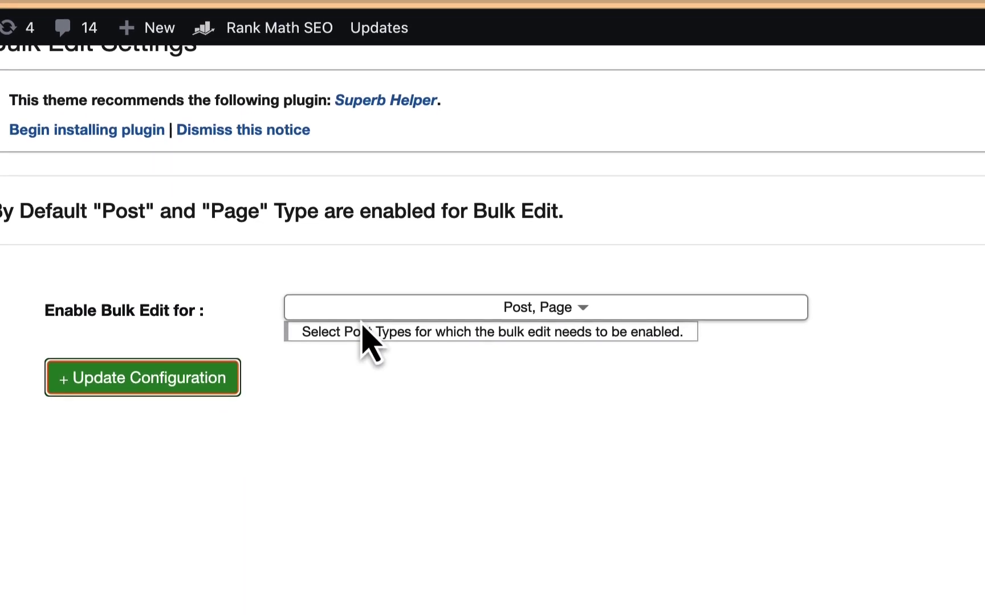
{"action": "left_click", "coordinate": [510, 279]}
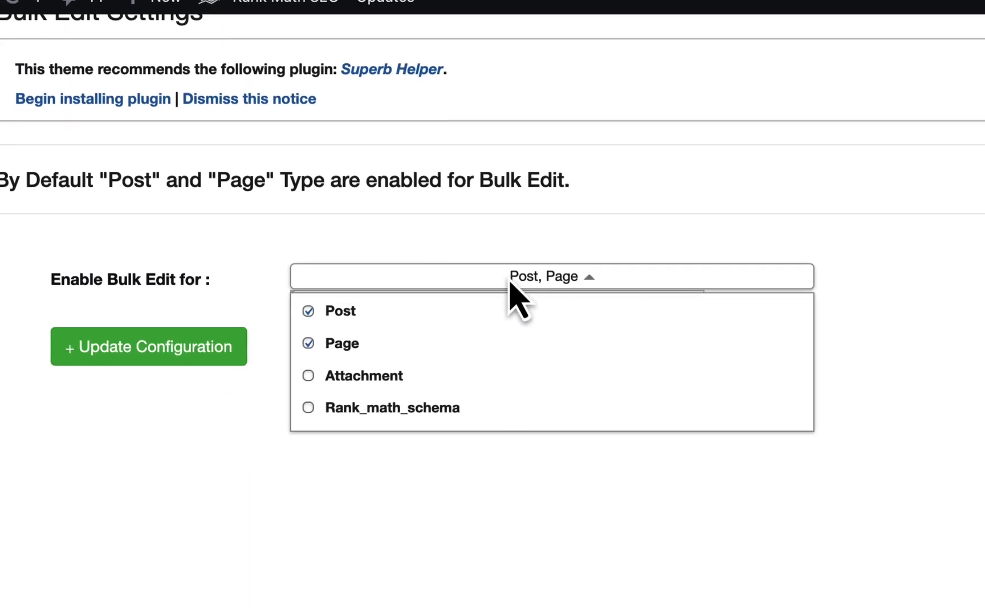
{"action": "left_click", "coordinate": [200, 515]}
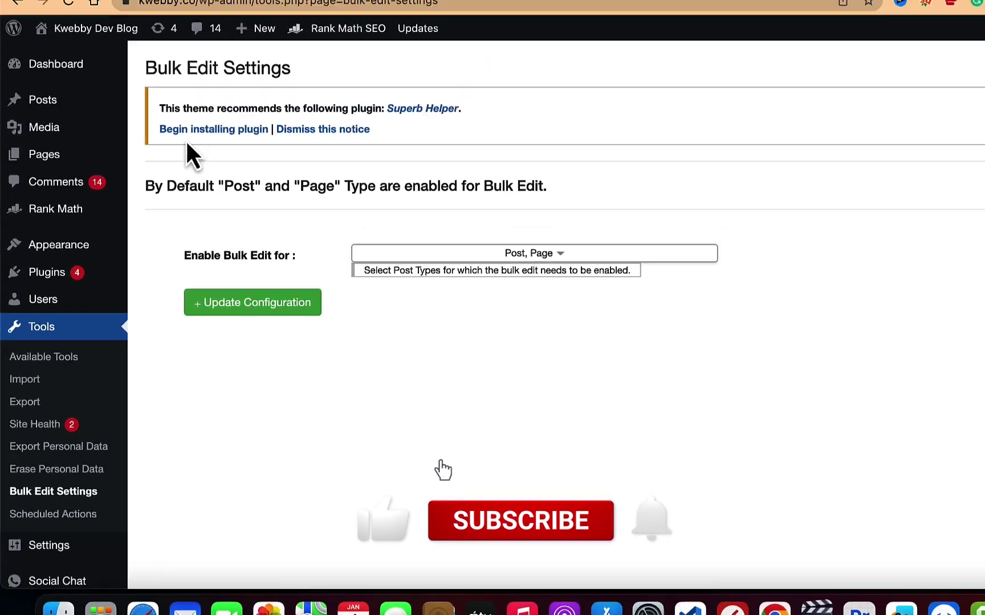
{"action": "mouse_move", "coordinate": [61, 239]}
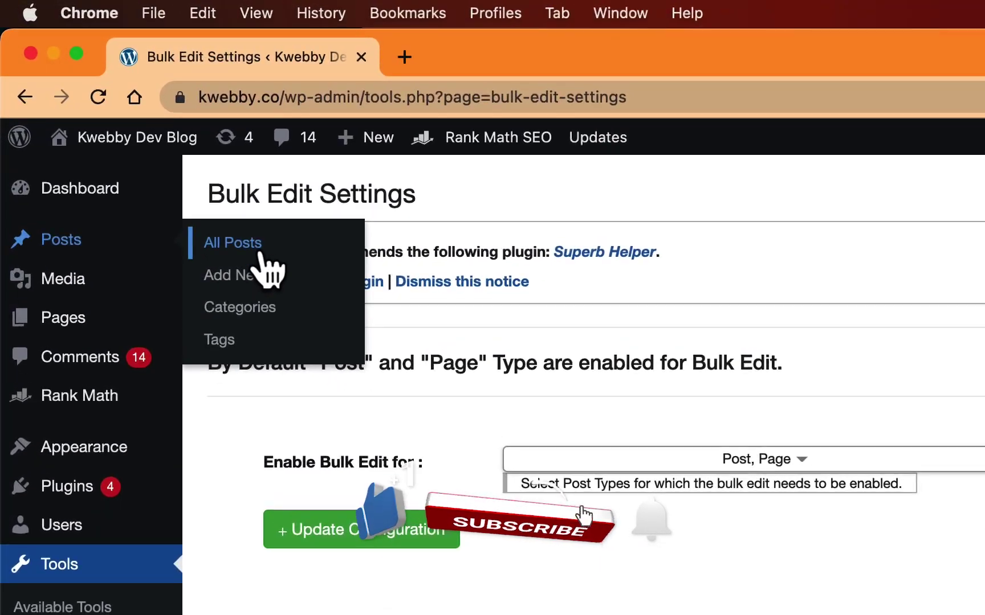
Step: Open Posts > All Posts and scroll through the five posts
{"action": "left_click", "coordinate": [261, 254]}
{"action": "scroll", "coordinate": [201, 300], "scroll_direction": "down", "scroll_amount": 1}
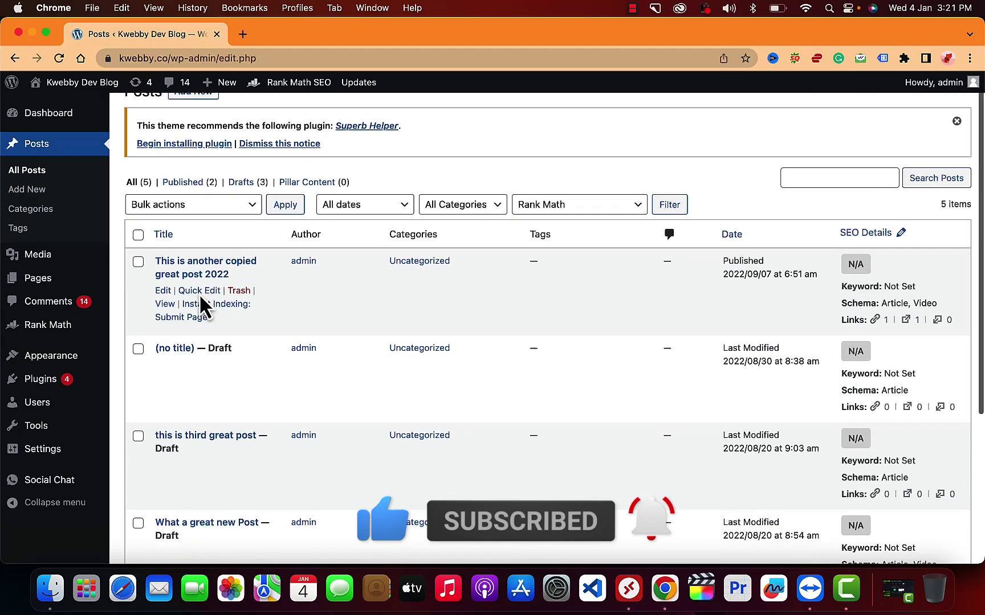
{"action": "scroll", "coordinate": [200, 302], "scroll_direction": "down", "scroll_amount": 2}
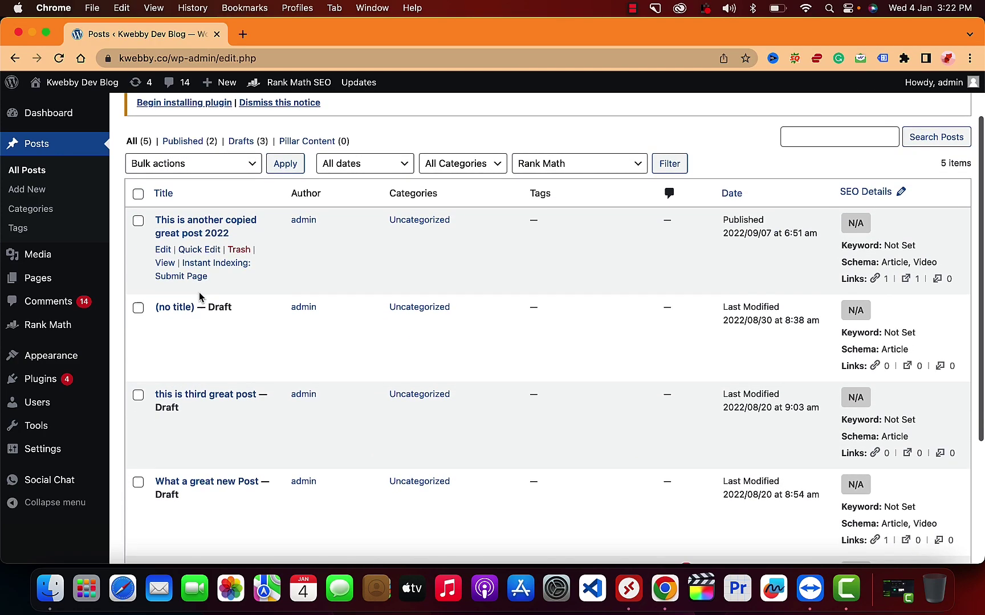
{"action": "scroll", "coordinate": [200, 296], "scroll_direction": "down", "scroll_amount": 5}
{"action": "scroll", "coordinate": [198, 297], "scroll_direction": "up", "scroll_amount": 10}
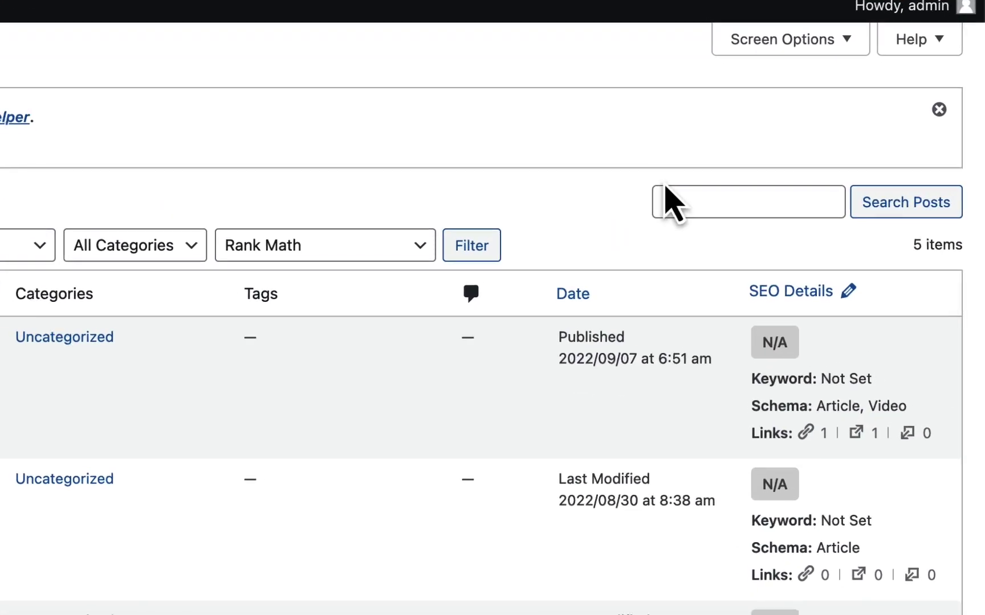
Step: Search the posts list for '2022' to show the three matching posts
{"action": "left_click", "coordinate": [661, 197]}
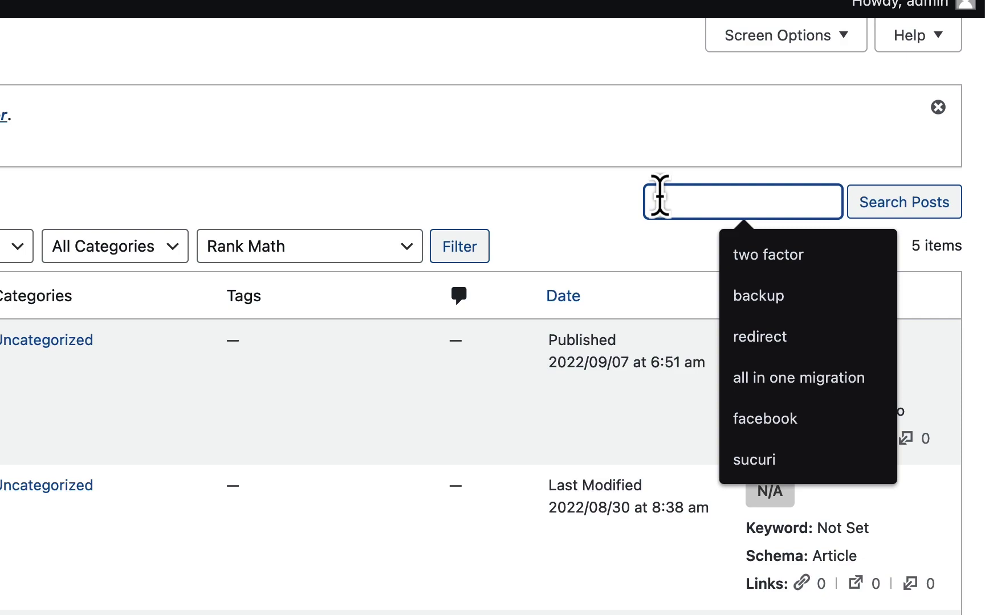
{"action": "type", "text": "2022"}
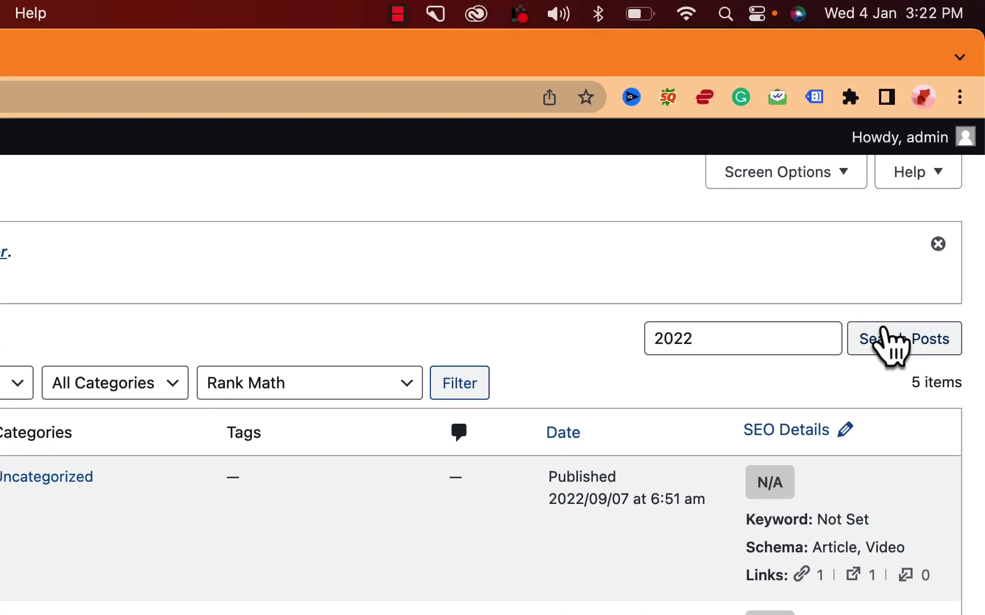
{"action": "left_click", "coordinate": [892, 342]}
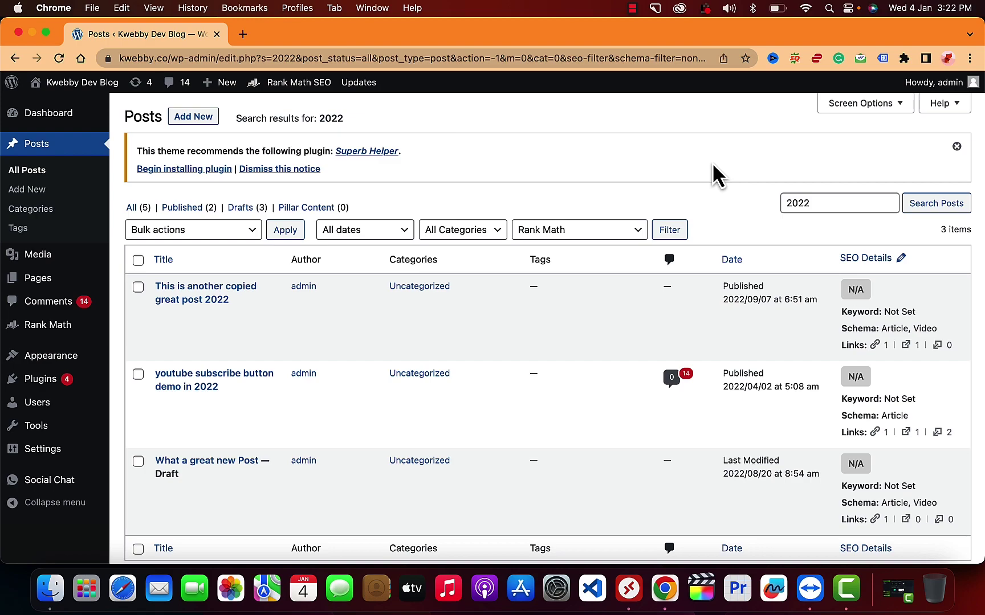
{"action": "scroll", "coordinate": [178, 449], "scroll_direction": "down", "scroll_amount": 5}
{"action": "scroll", "coordinate": [234, 311], "scroll_direction": "up", "scroll_amount": 4}
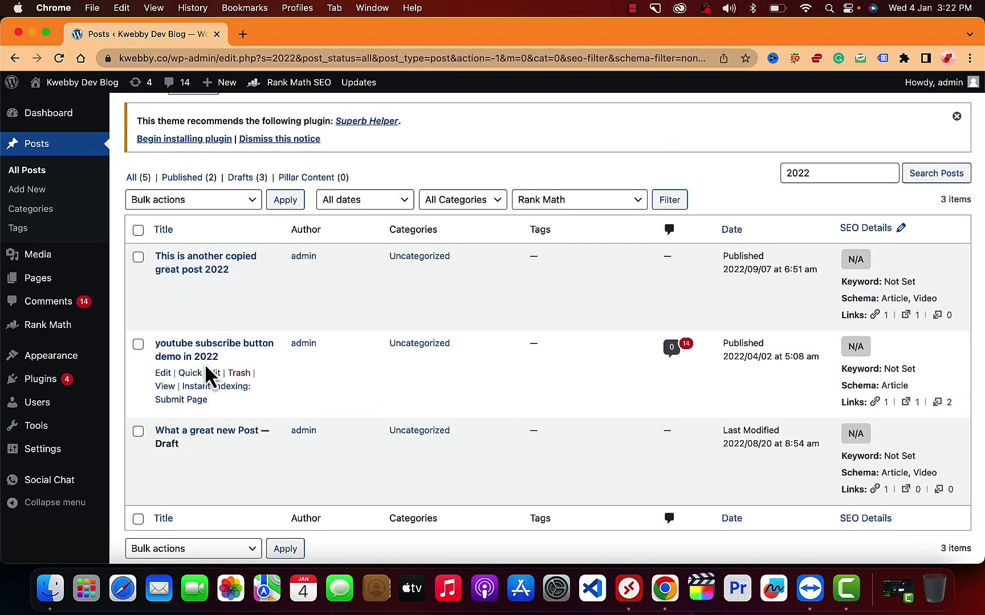
{"action": "mouse_move", "coordinate": [212, 466]}
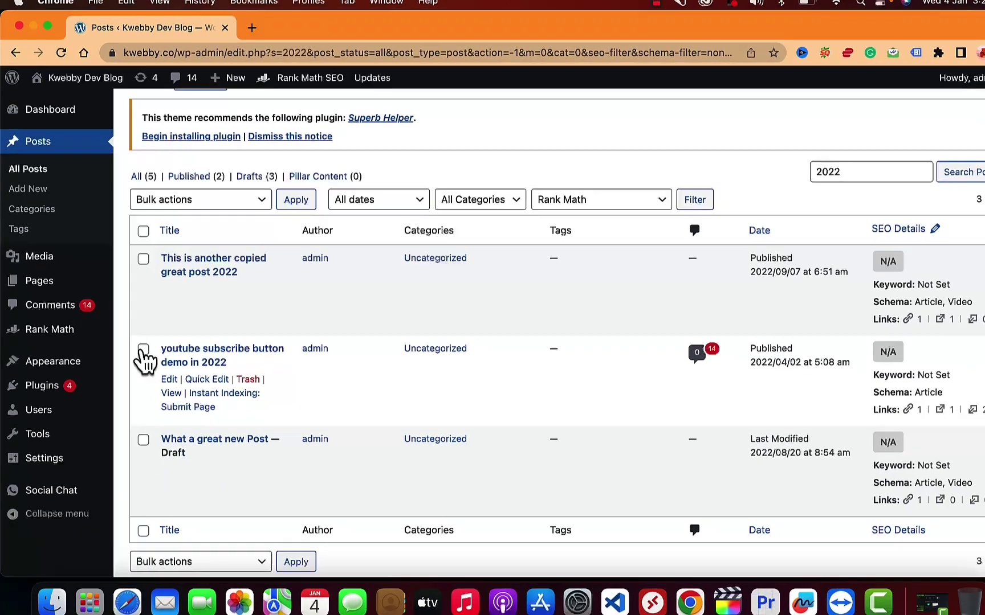
Step: Tick the two 2022-titled posts and choose Edit Title from Bulk actions
{"action": "left_click", "coordinate": [138, 345]}
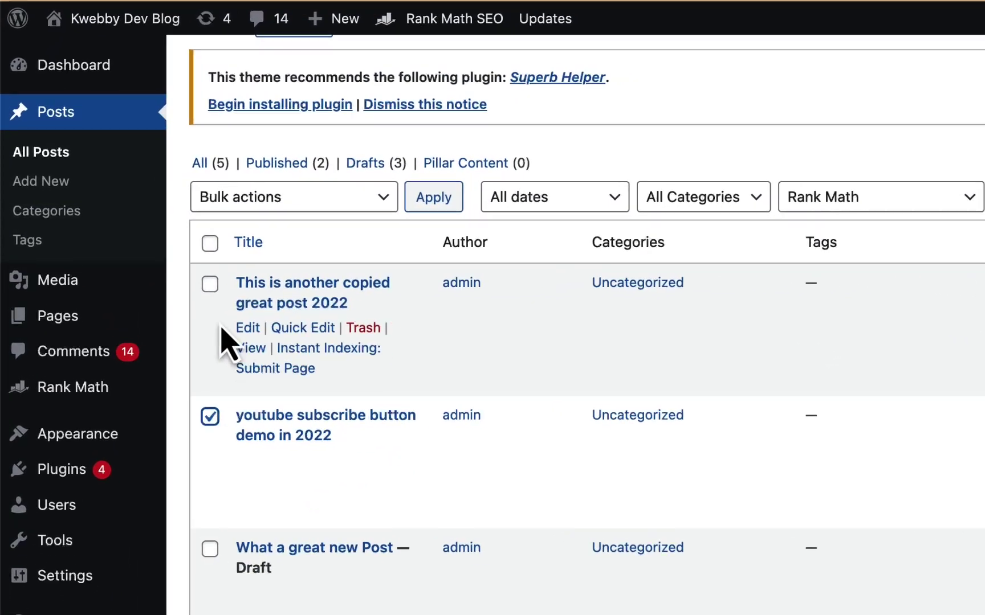
{"action": "left_click", "coordinate": [137, 257]}
{"action": "left_click", "coordinate": [337, 100]}
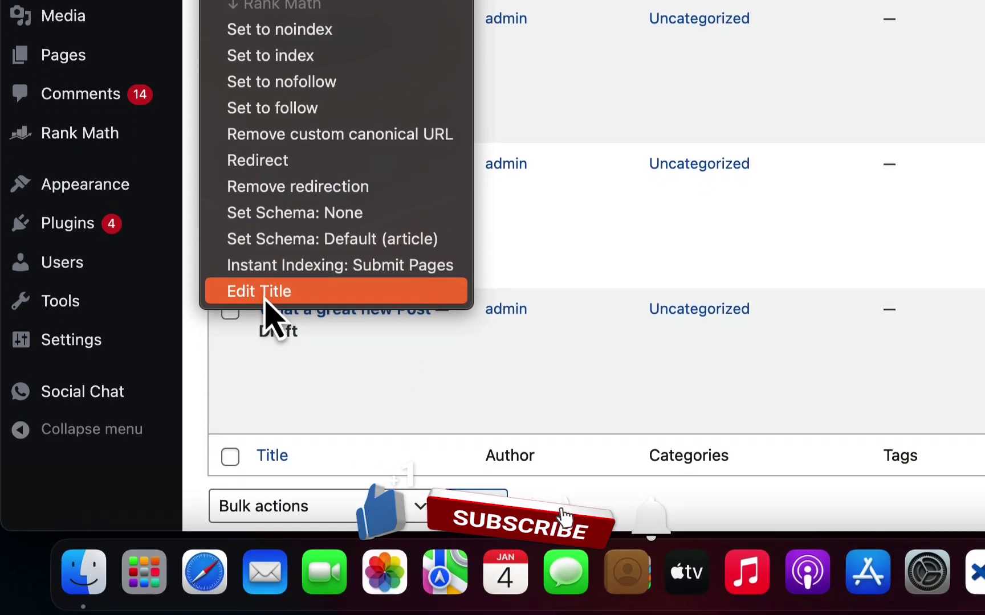
{"action": "left_click", "coordinate": [265, 300]}
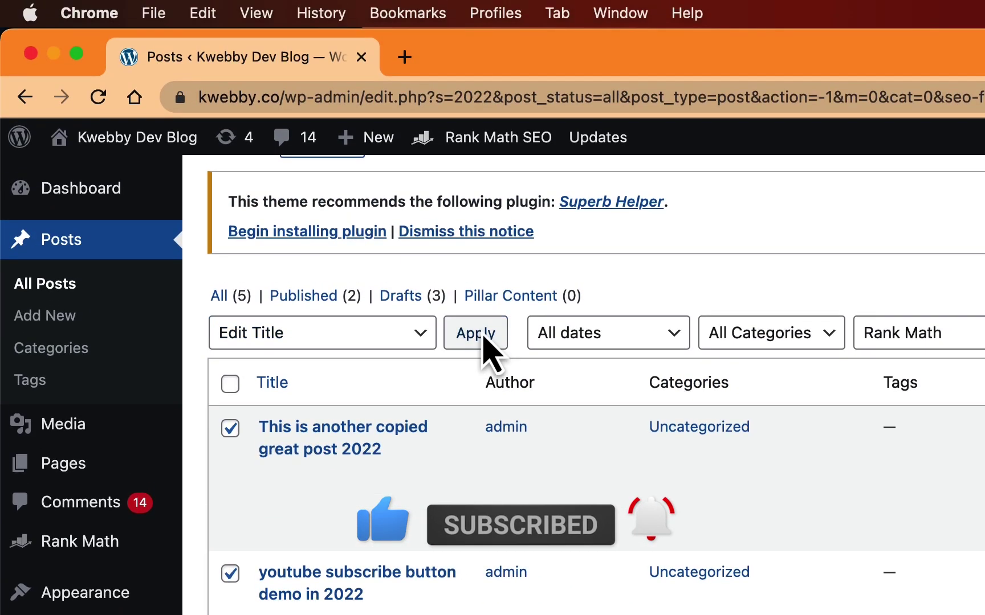
Step: Apply the bulk rename and change the title years from 2022 to 2023
{"action": "left_click", "coordinate": [475, 244]}
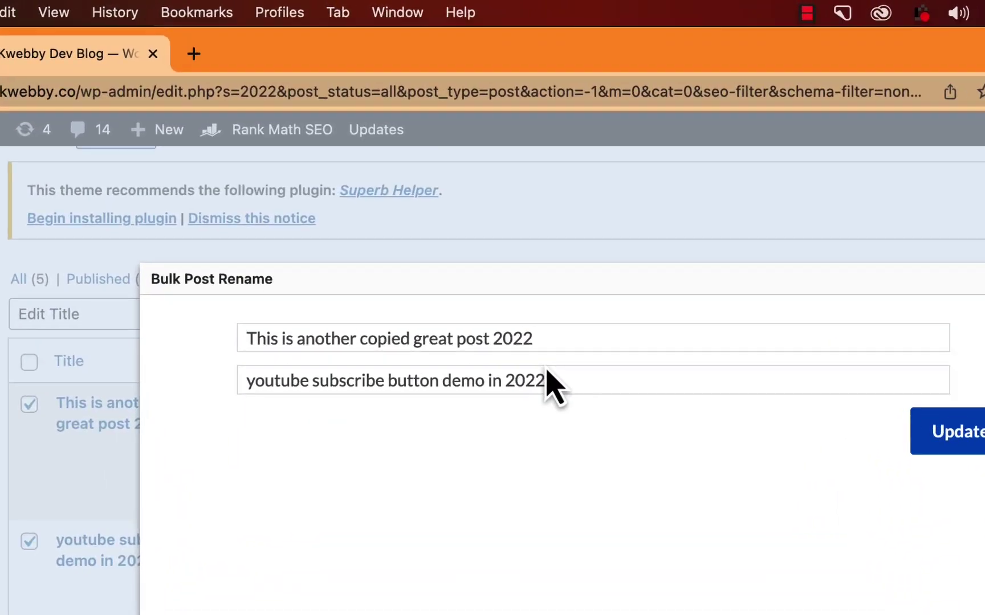
{"action": "left_click", "coordinate": [470, 221]}
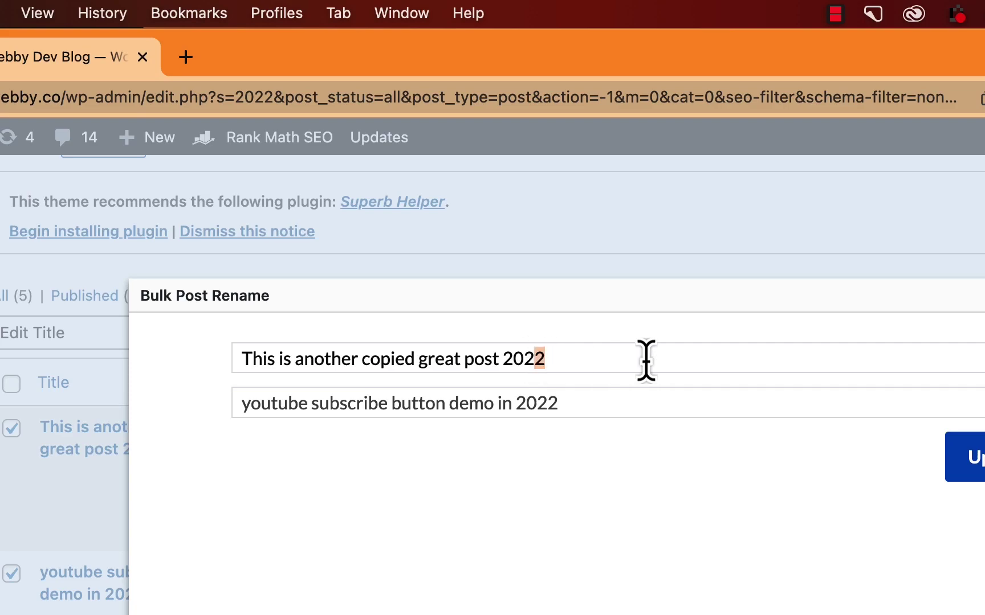
{"action": "type", "text": "3"}
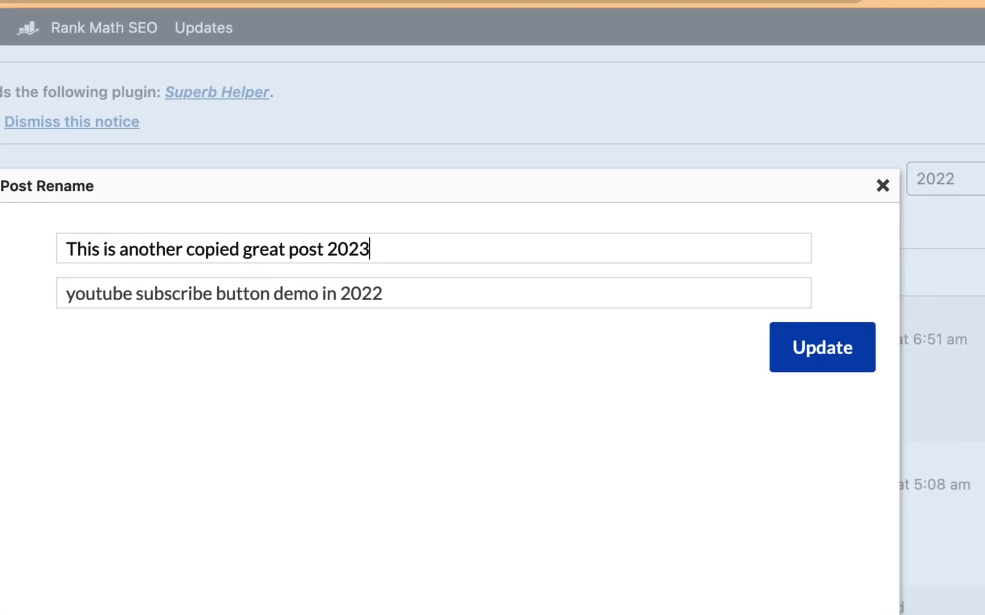
{"action": "left_click", "coordinate": [622, 405]}
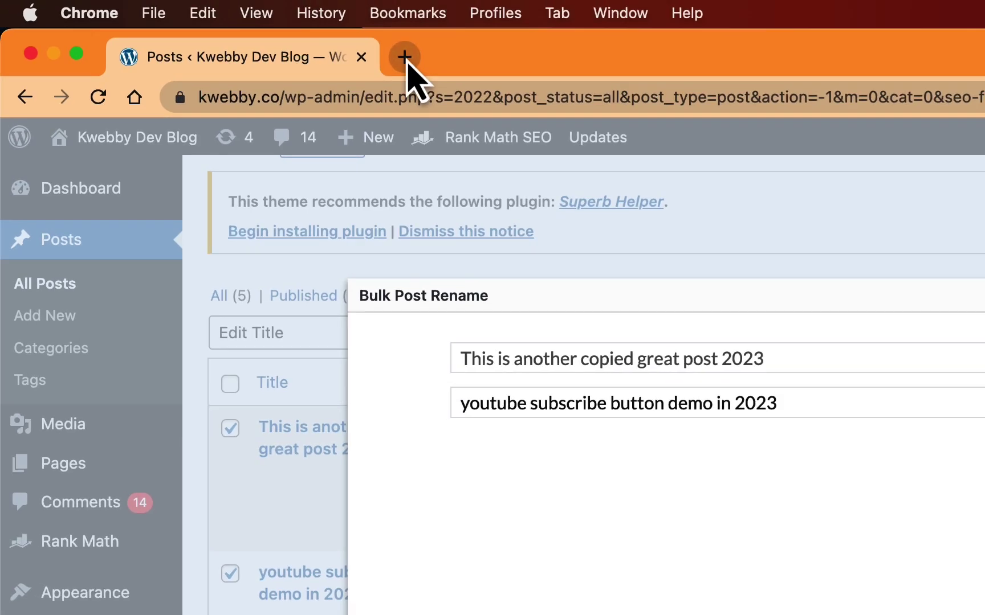
Step: In a new tab, find the Search and Replace extension page, then return to WordPress
{"action": "left_click", "coordinate": [508, 43]}
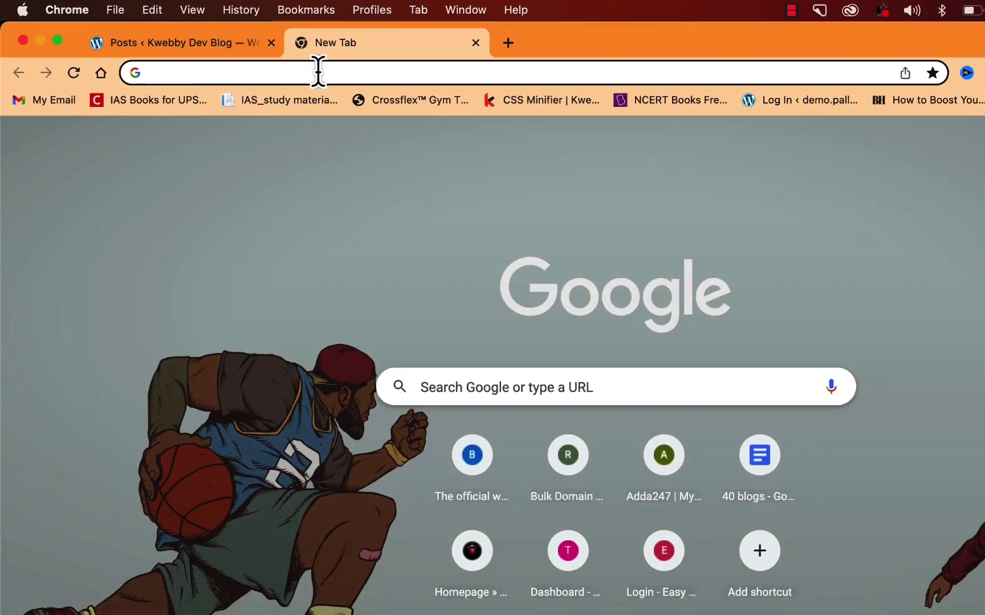
{"action": "left_click", "coordinate": [318, 73]}
{"action": "type", "text": "find"}
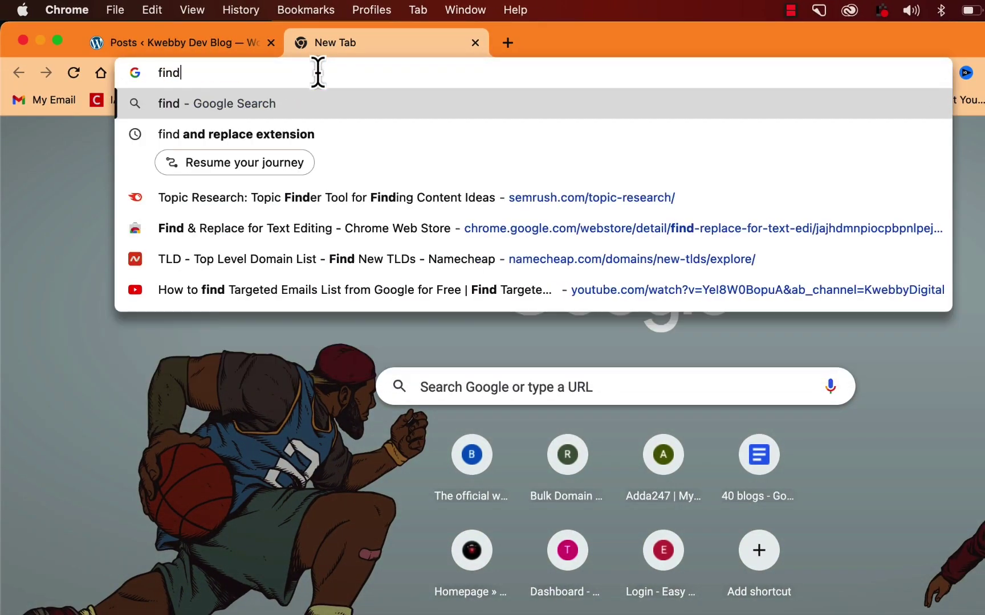
{"action": "type", "text": " and replac"}
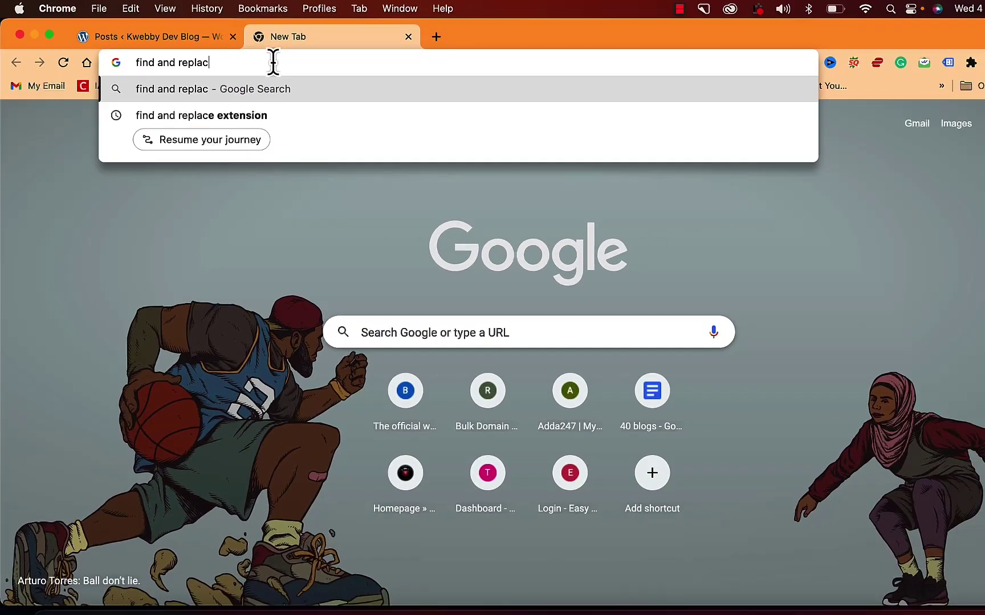
{"action": "key", "text": "Down"}
{"action": "key", "text": "Return"}
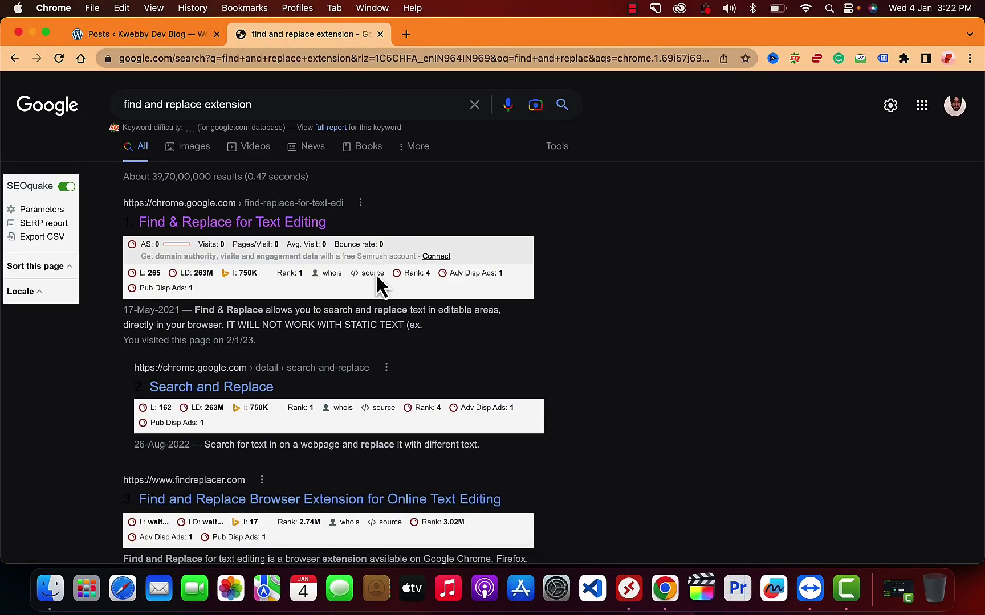
{"action": "scroll", "coordinate": [379, 283], "scroll_direction": "down", "scroll_amount": 2}
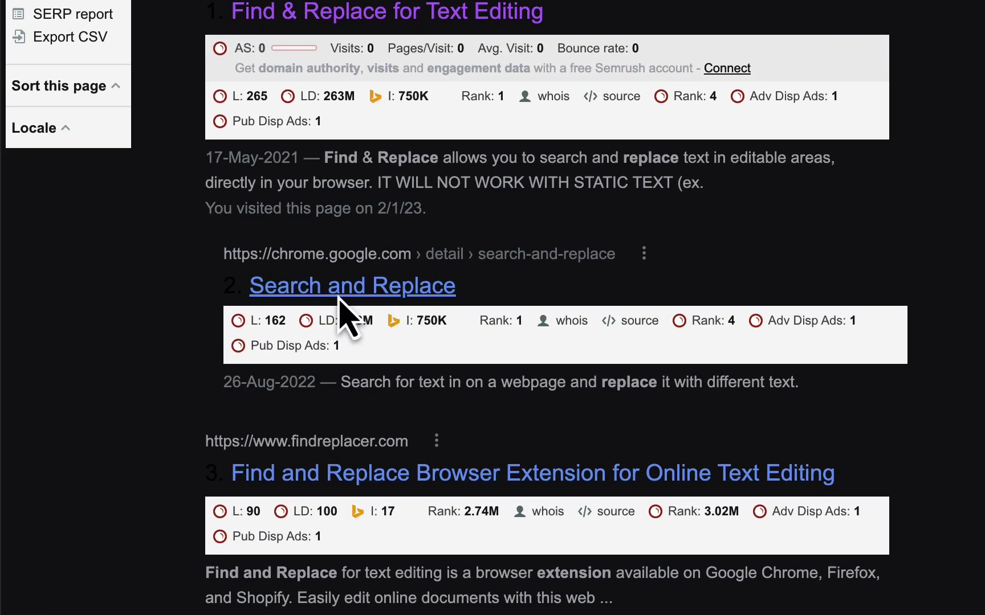
{"action": "left_click", "coordinate": [341, 298]}
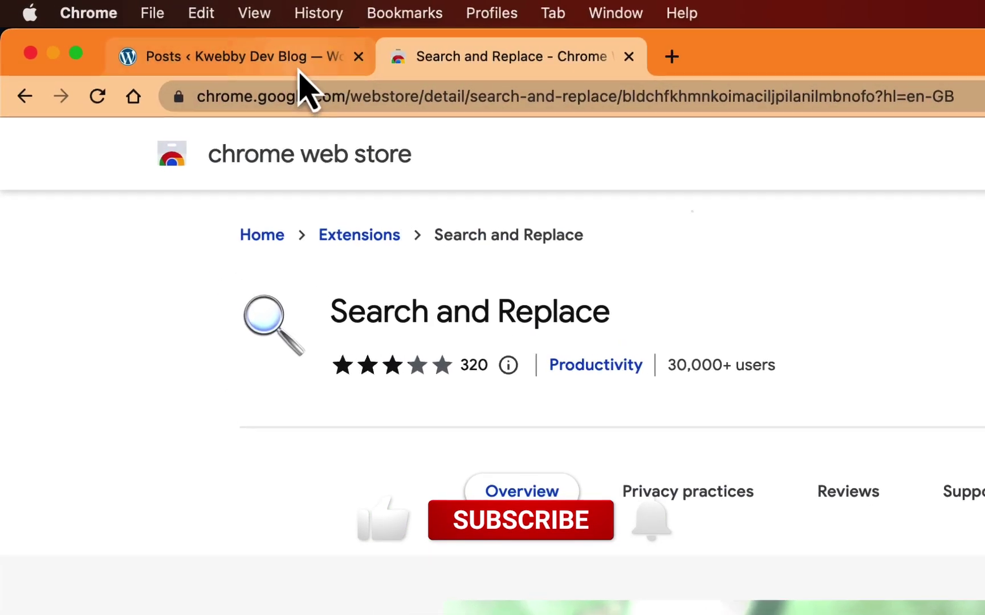
{"action": "left_click", "coordinate": [171, 38]}
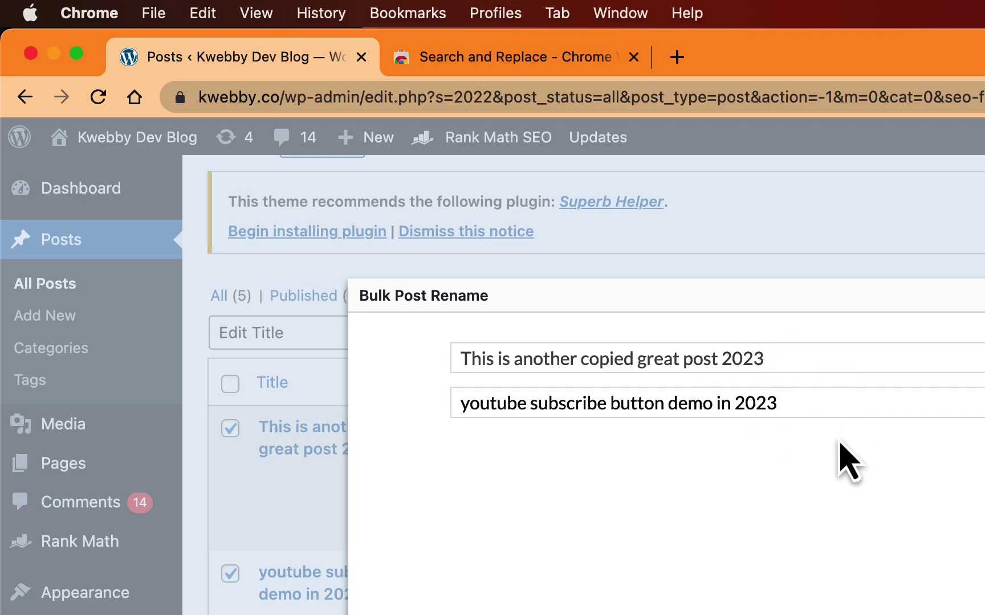
Step: Submit and confirm the bulk rename so both post titles end in 2023
{"action": "left_click", "coordinate": [980, 456]}
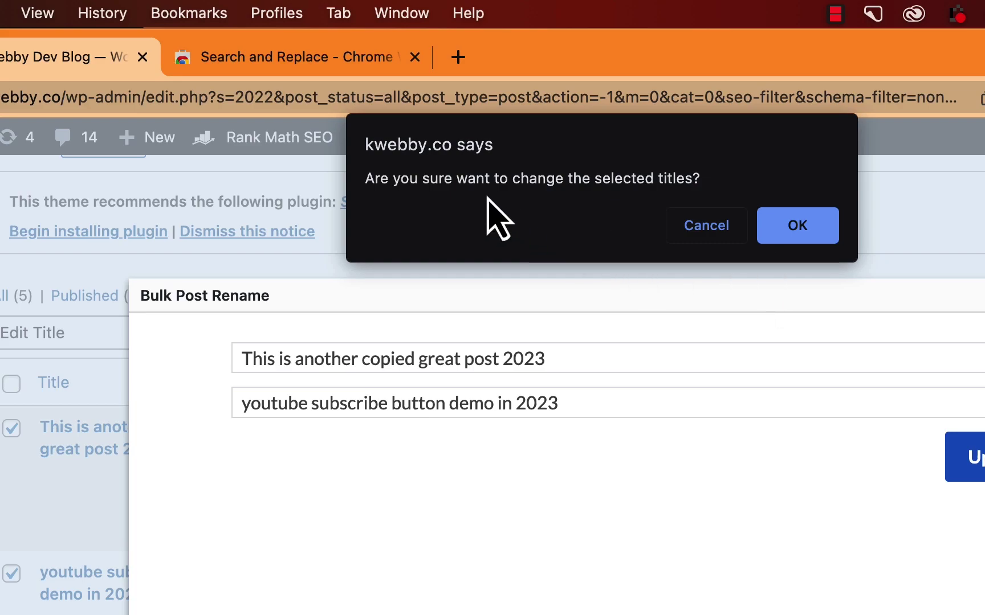
{"action": "left_click", "coordinate": [798, 228]}
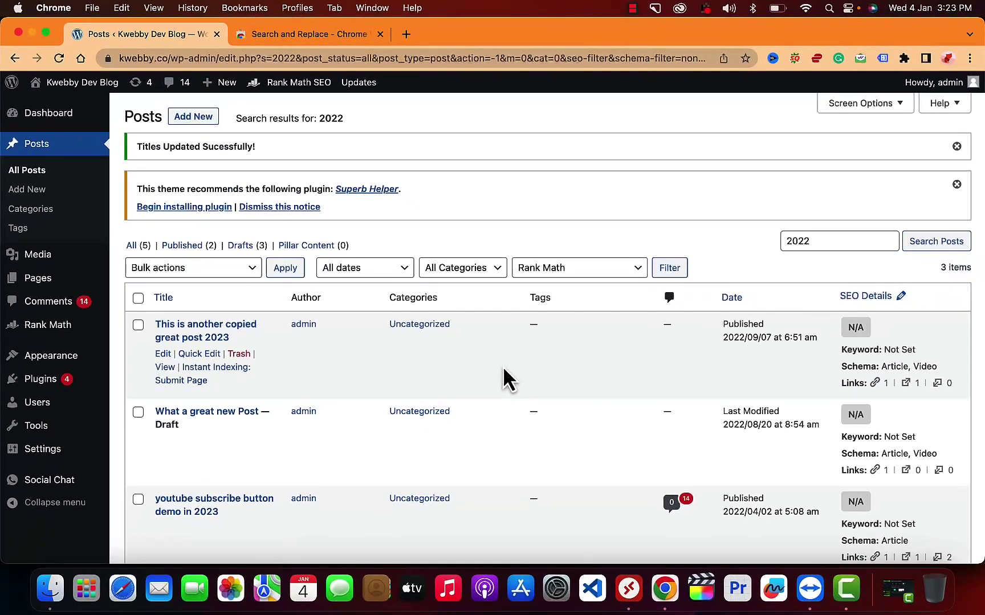
{"action": "scroll", "coordinate": [255, 381], "scroll_direction": "down", "scroll_amount": 3}
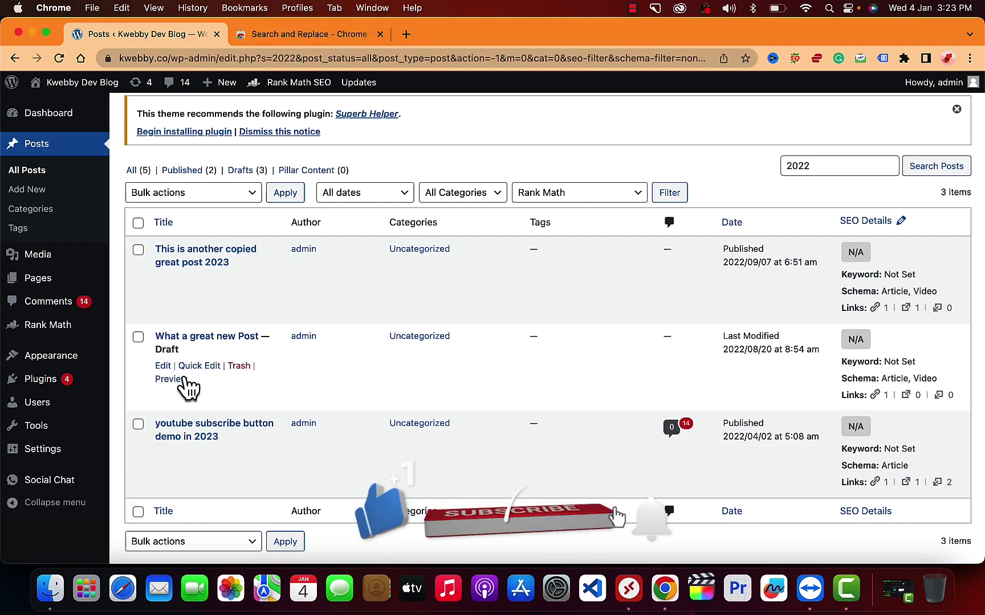
{"action": "scroll", "coordinate": [186, 388], "scroll_direction": "down", "scroll_amount": 1}
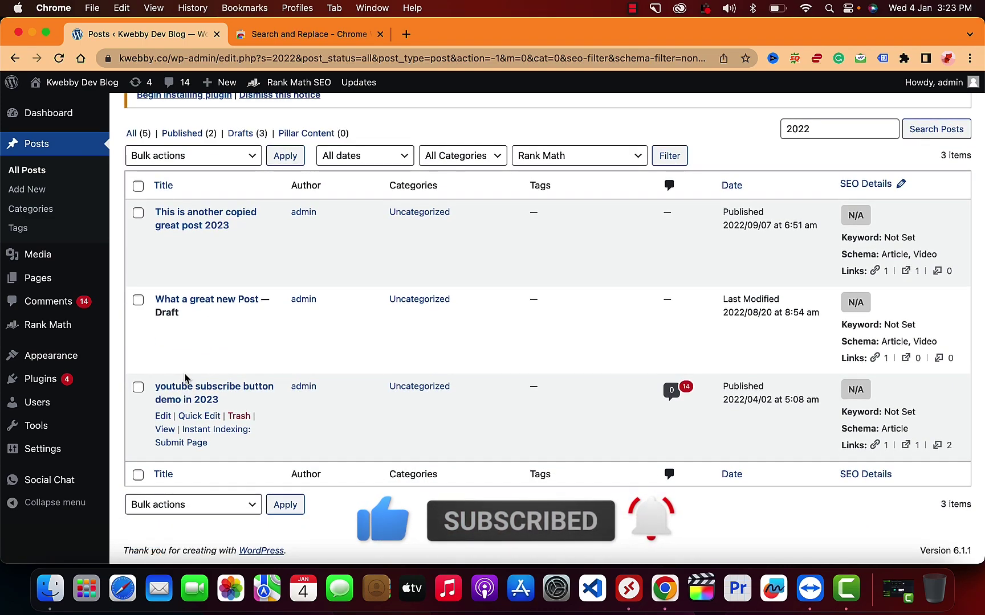